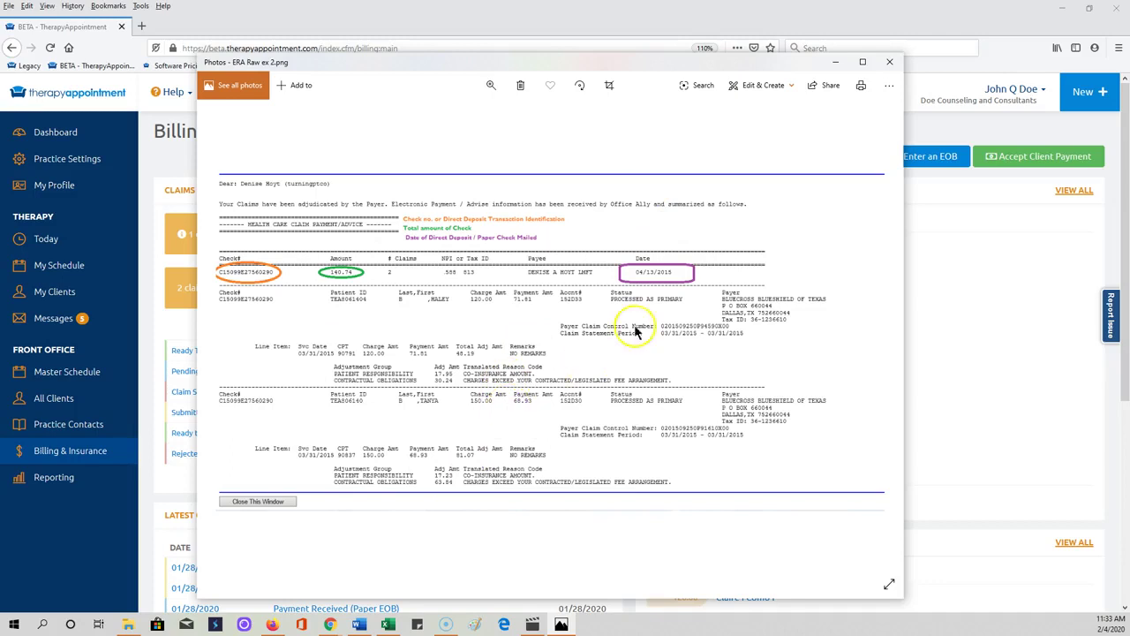
Step: Set aside the ERA image and start a new EOB from insurer TriCare East
left_click(836, 61)
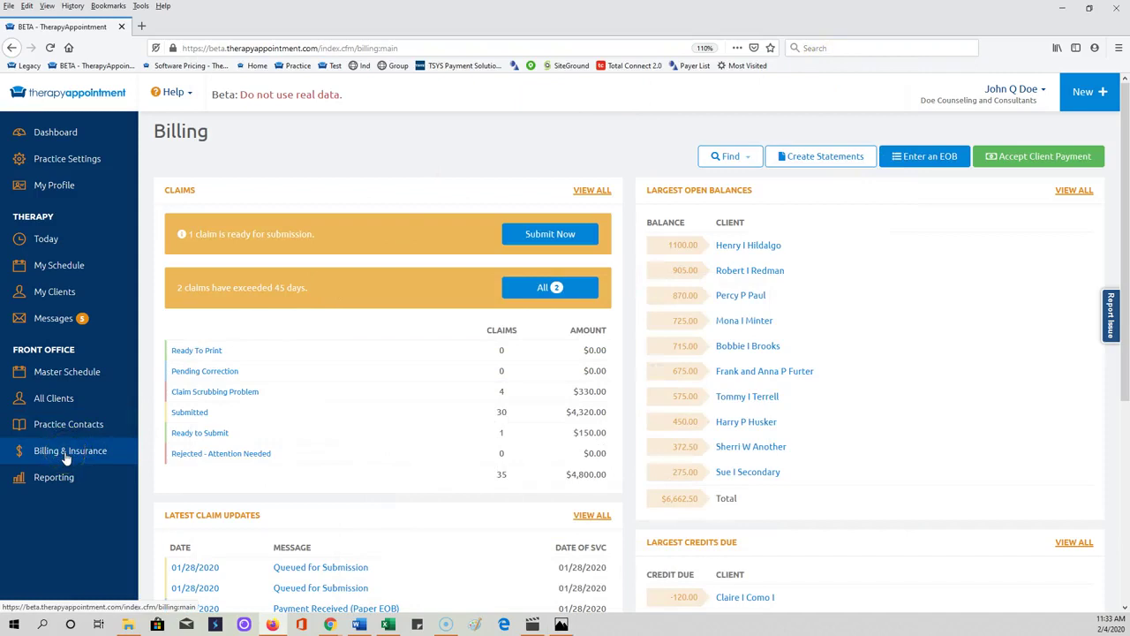
left_click(942, 161)
left_click(324, 212)
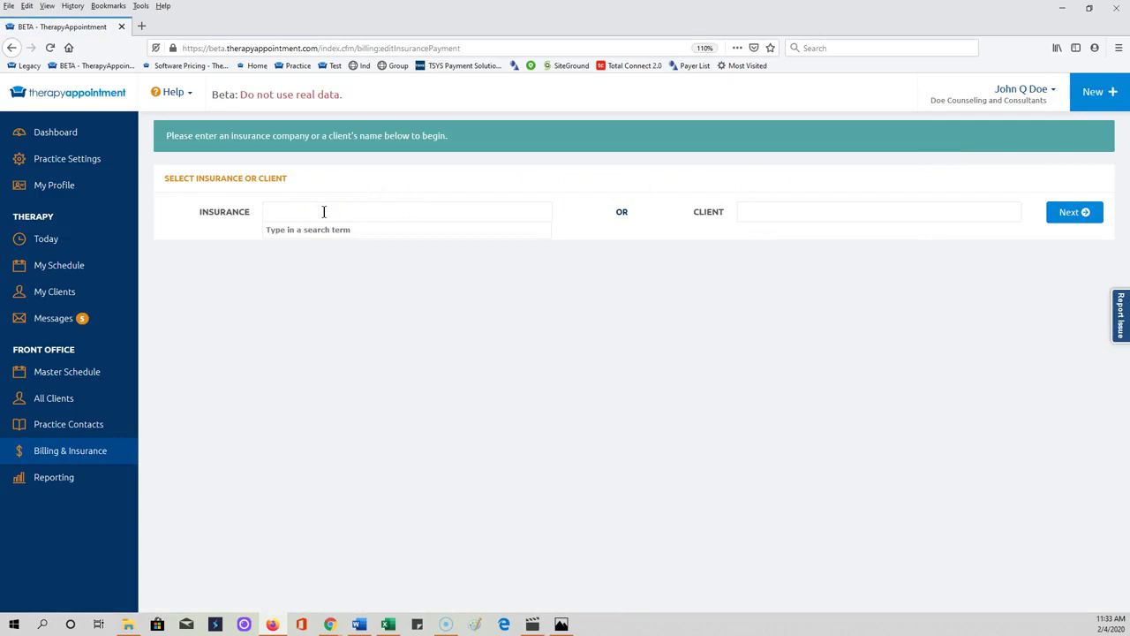
type("tr")
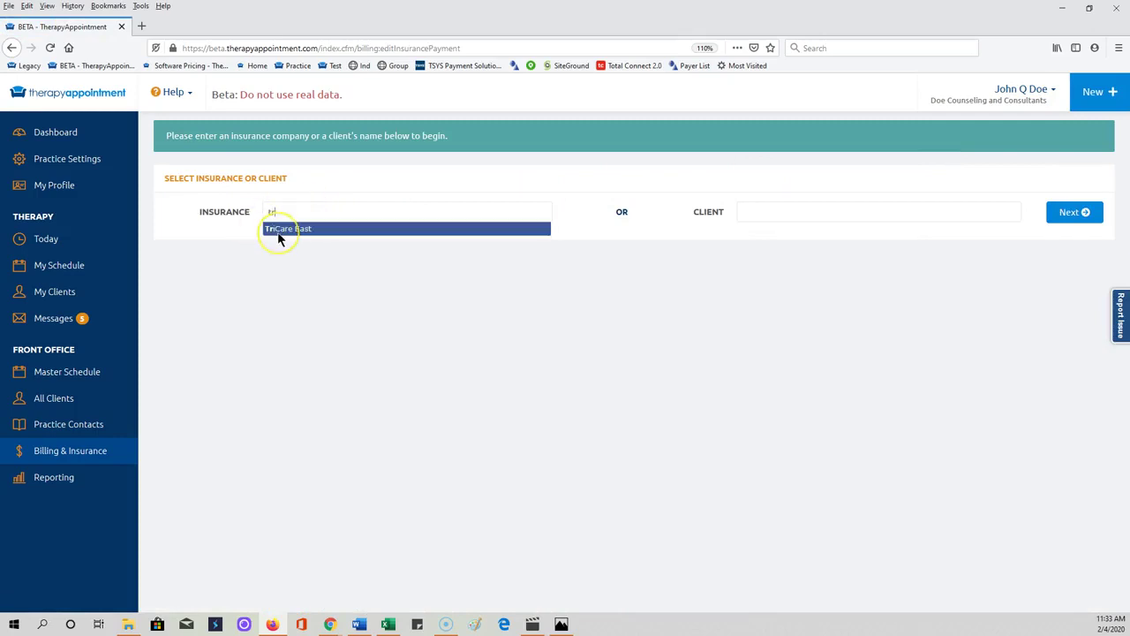
left_click(277, 232)
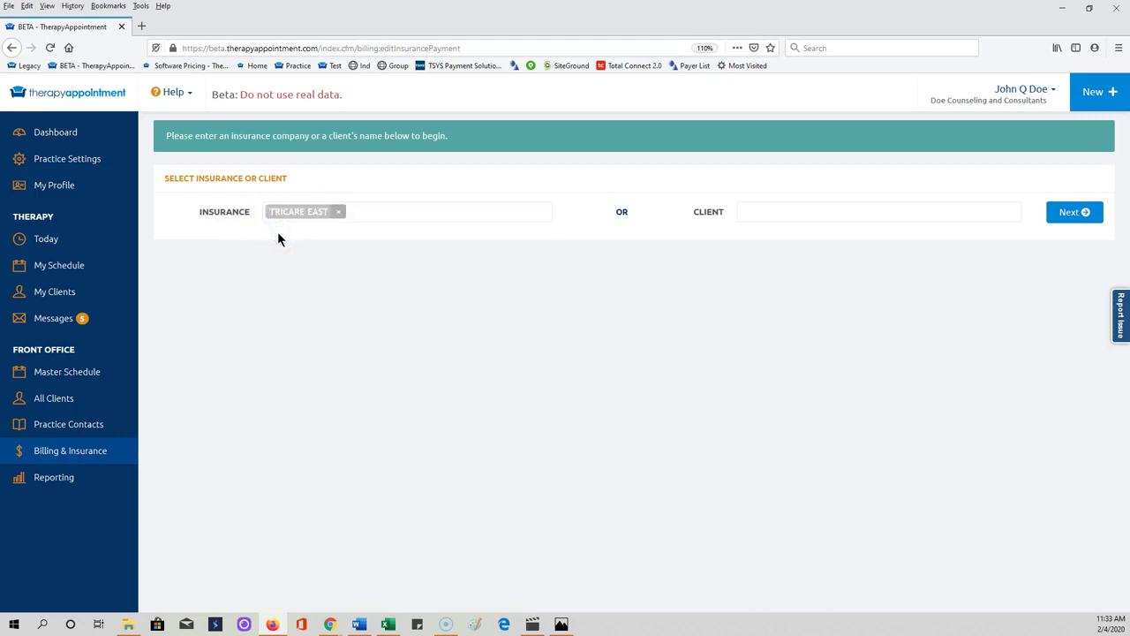
left_click(1072, 216)
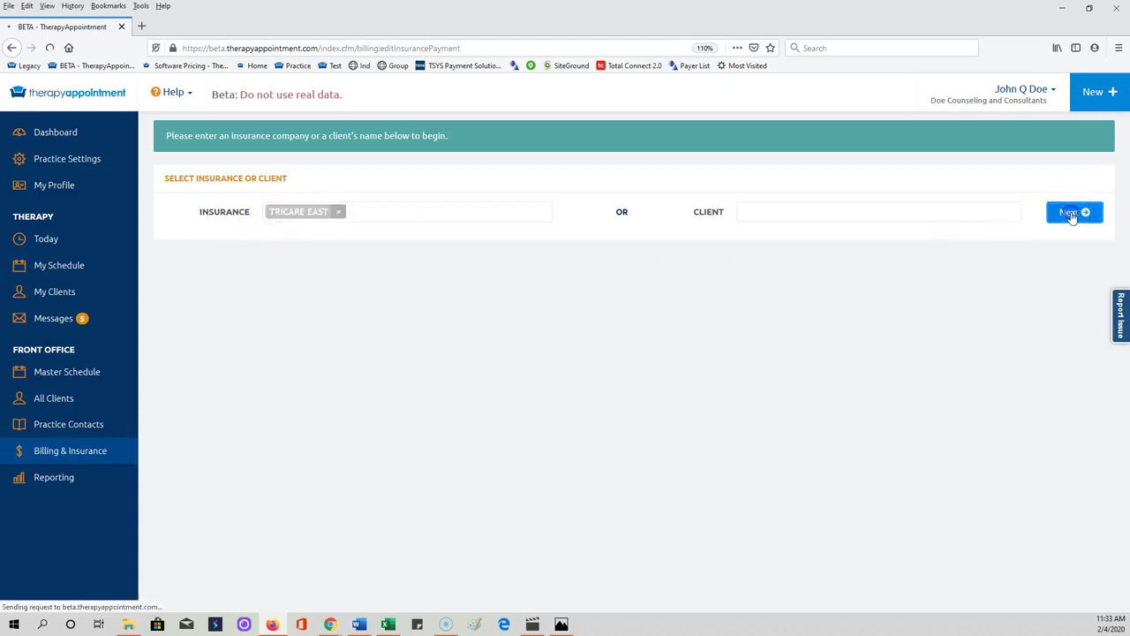
scroll(812, 455, "down", 1)
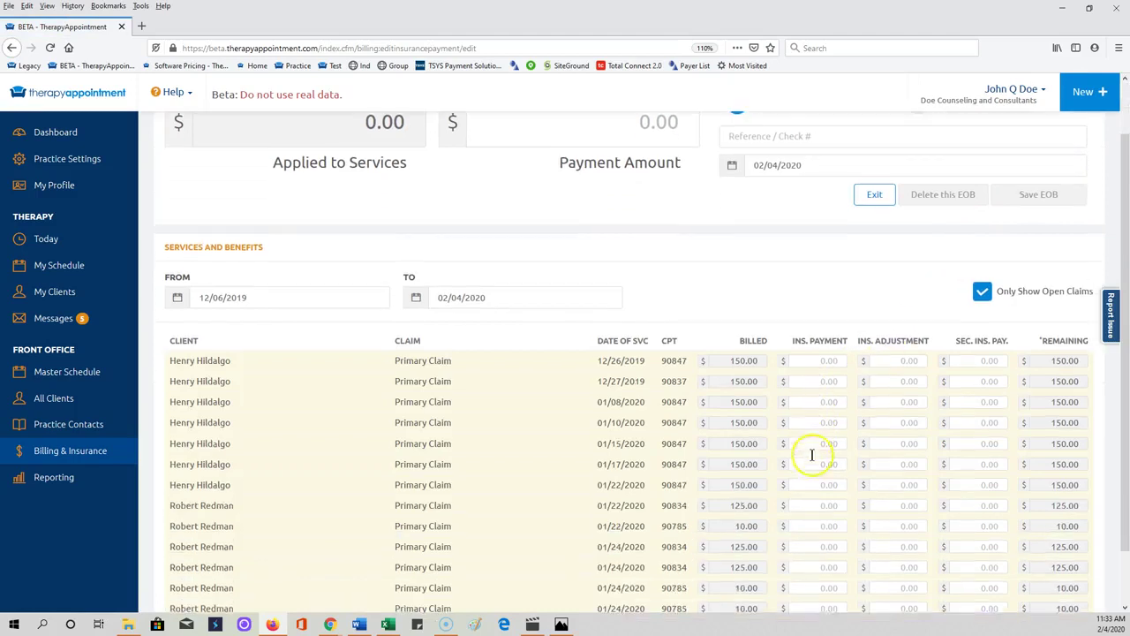
scroll(812, 454, "down", 1)
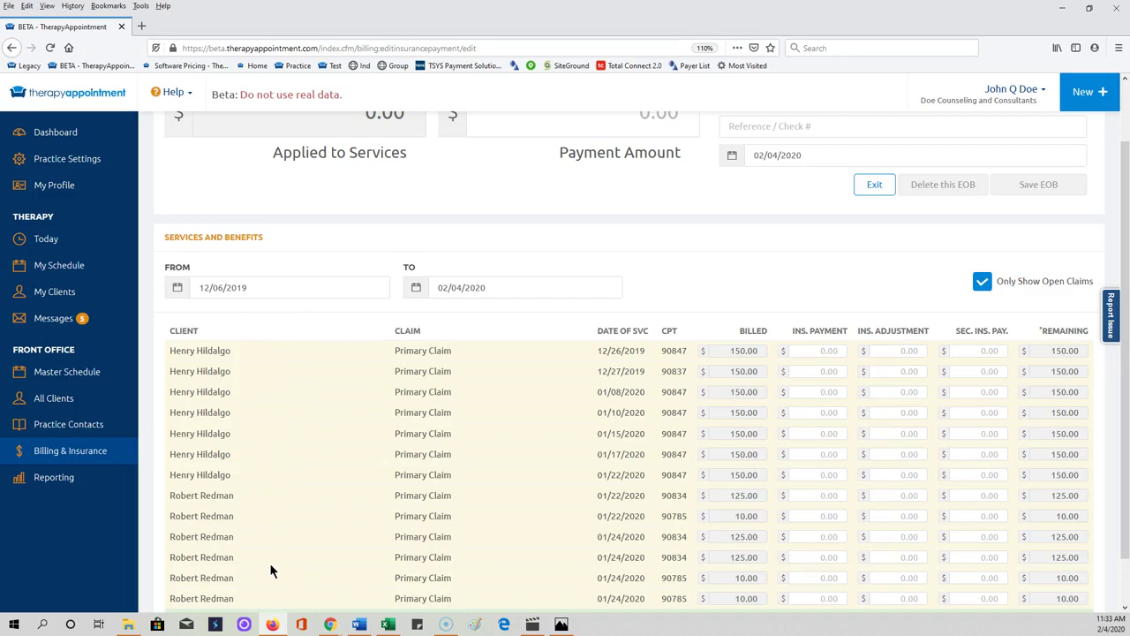
scroll(272, 568, "up", 2)
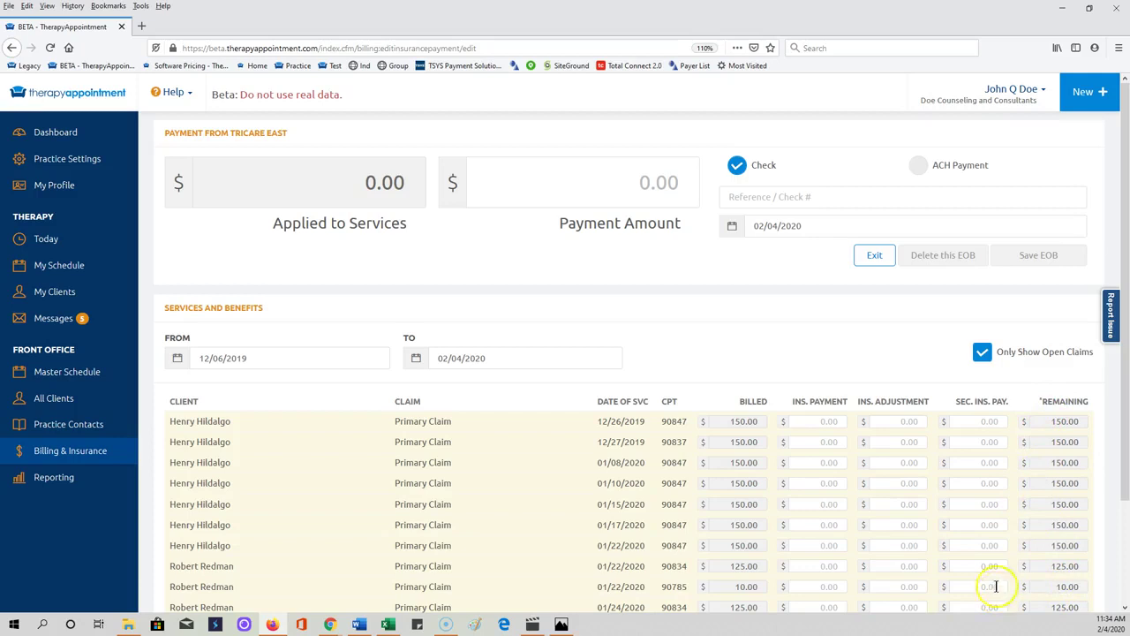
Step: Record a 300.00 check payment with its check reference number on the EOB
left_click(636, 191)
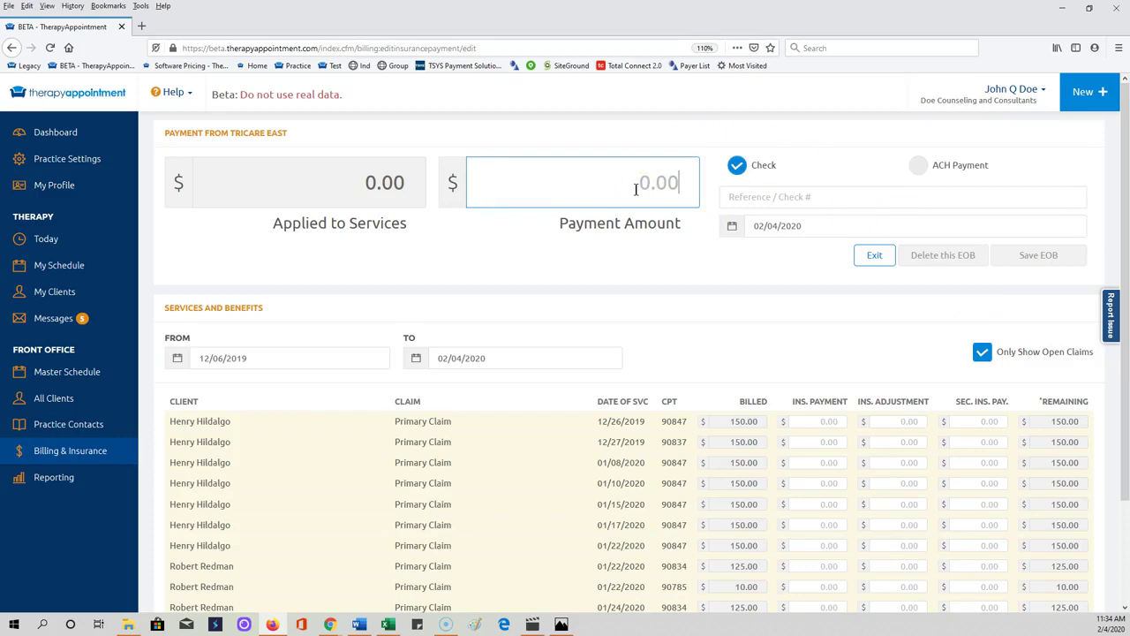
type("30000")
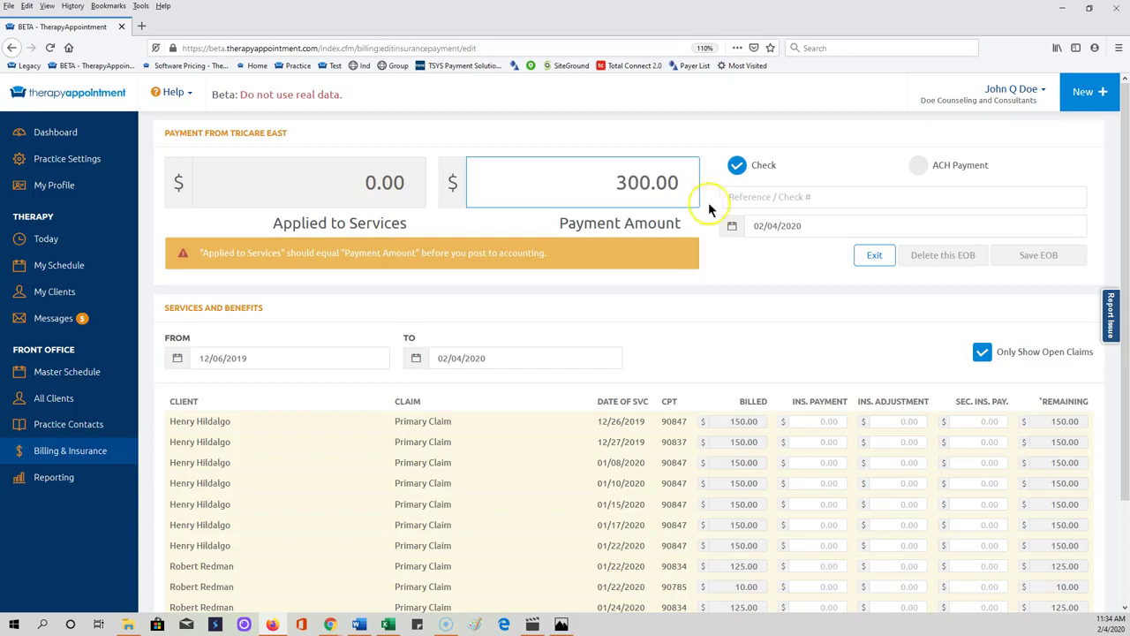
left_click(738, 168)
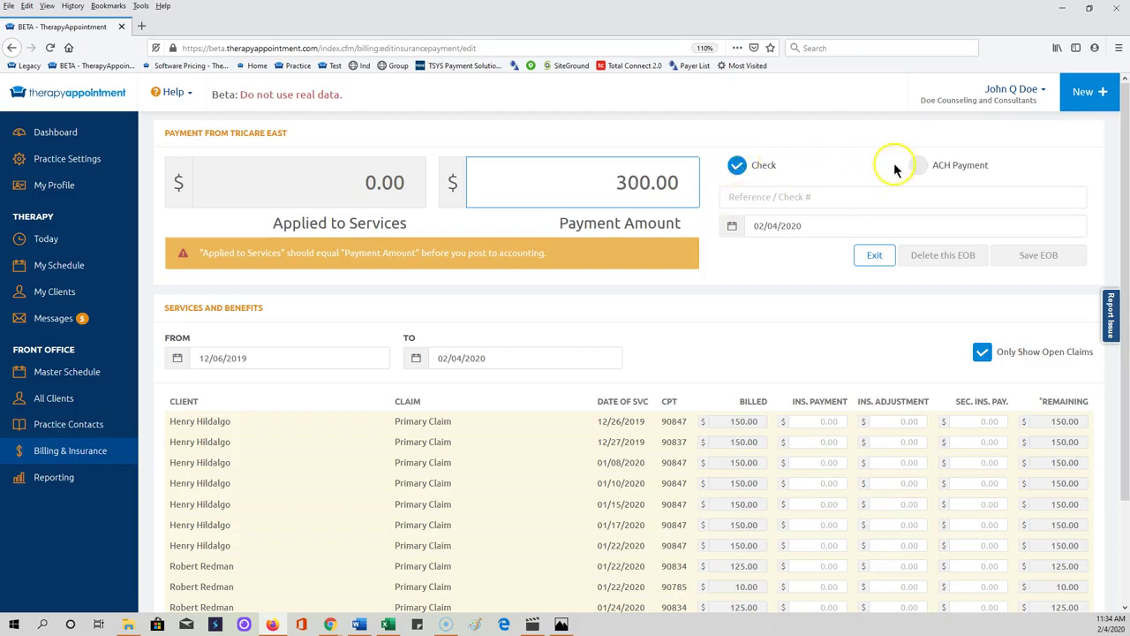
left_click(774, 196)
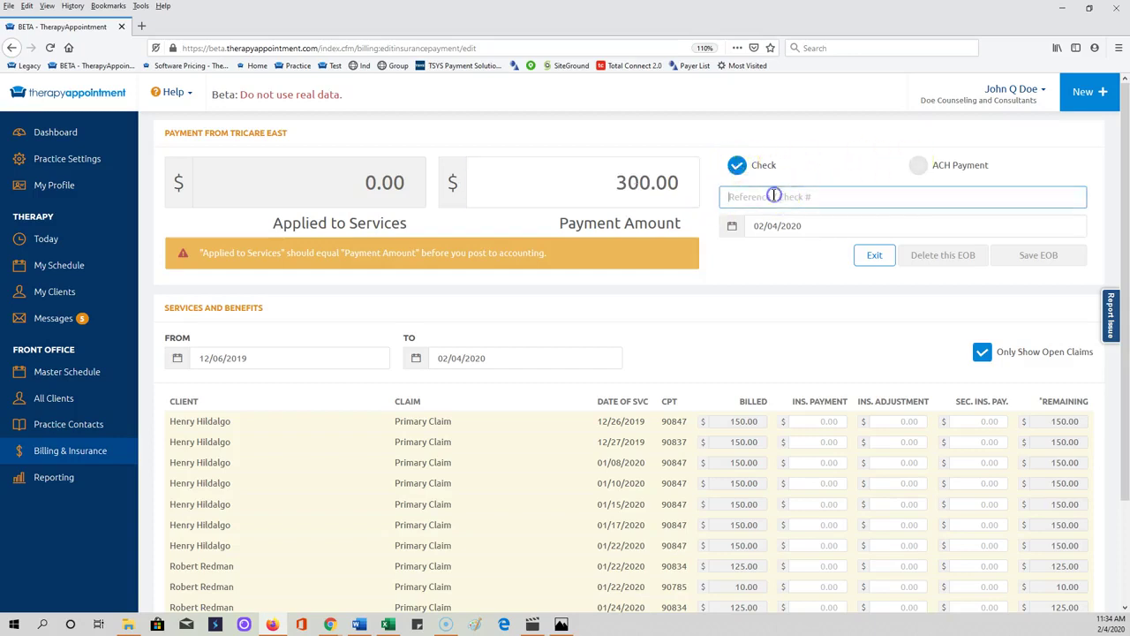
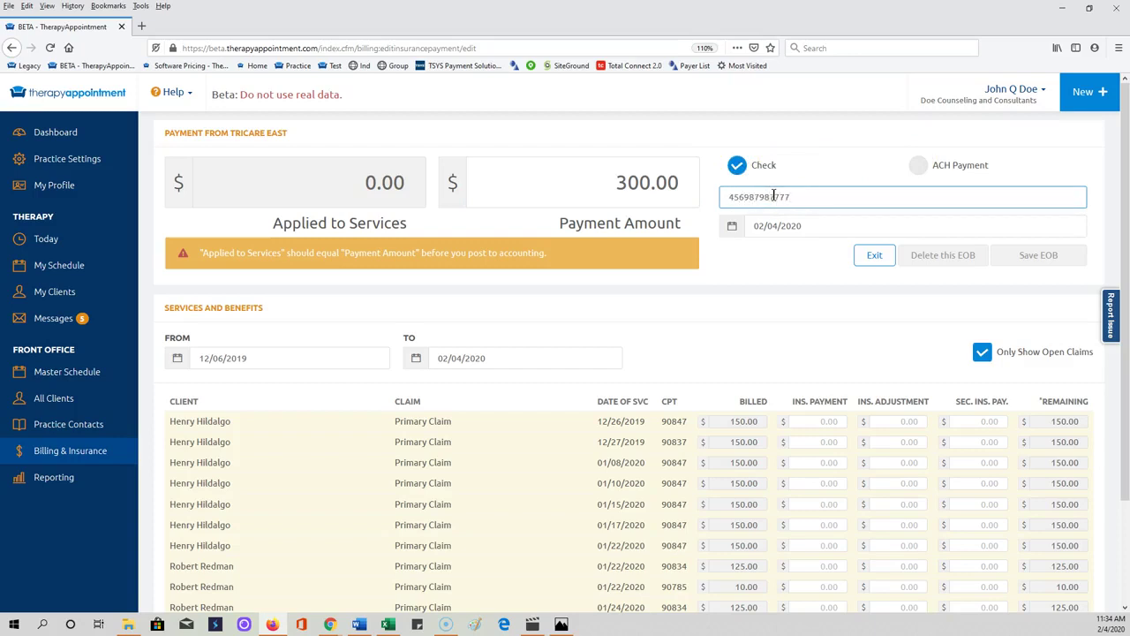
left_click(799, 227)
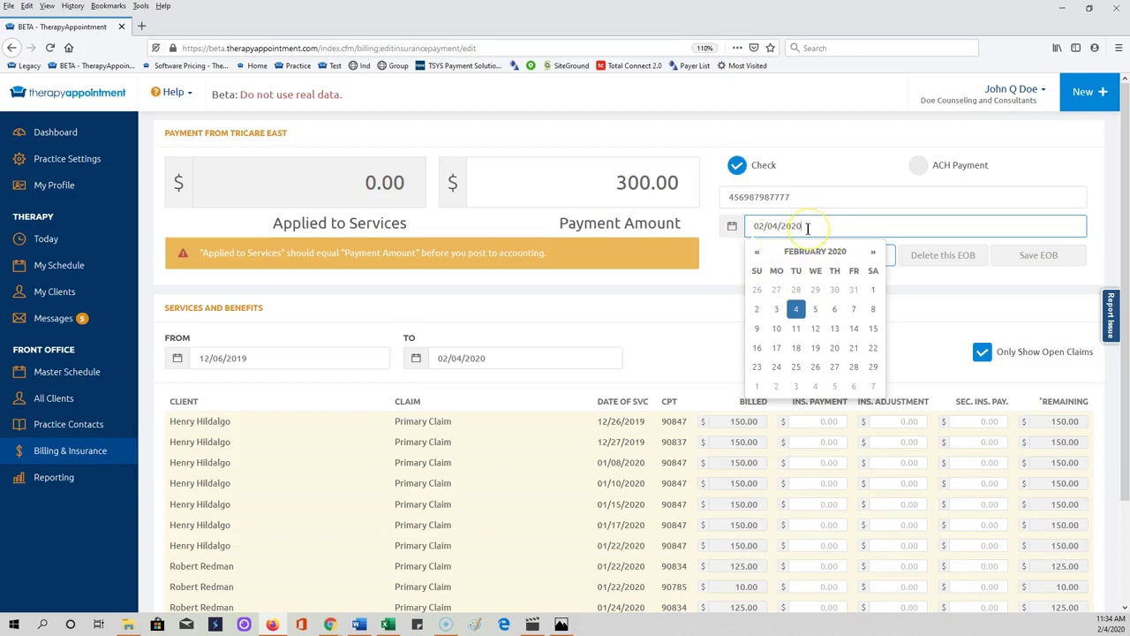
Step: Keep the payment date unchanged and set the services start date to 10/01/2019
left_click(902, 321)
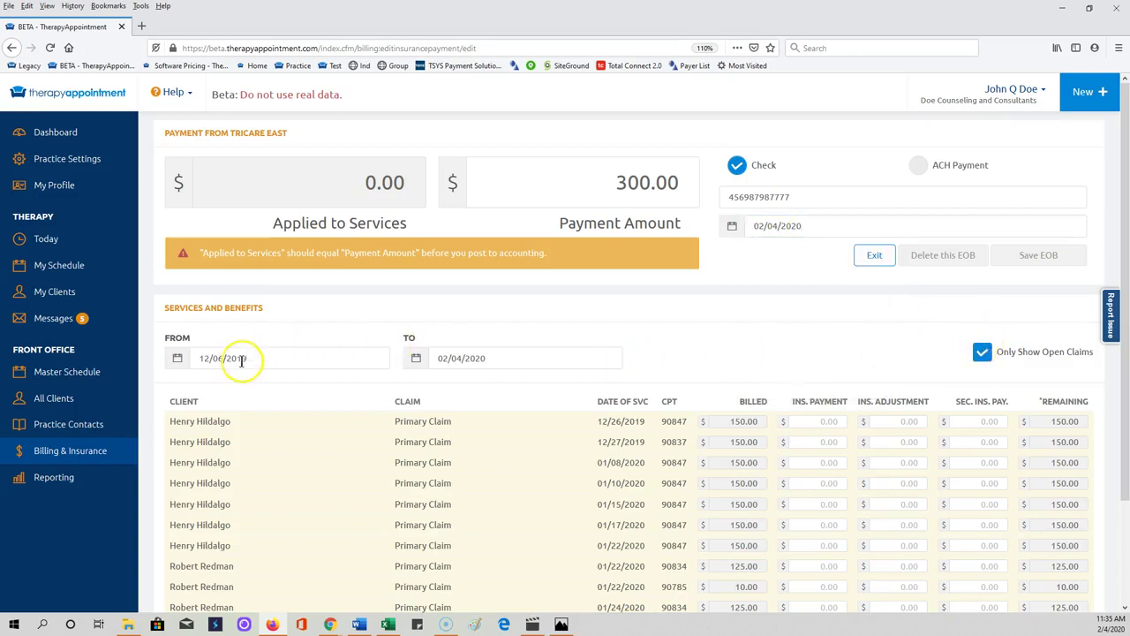
scroll(243, 366, "down", 1)
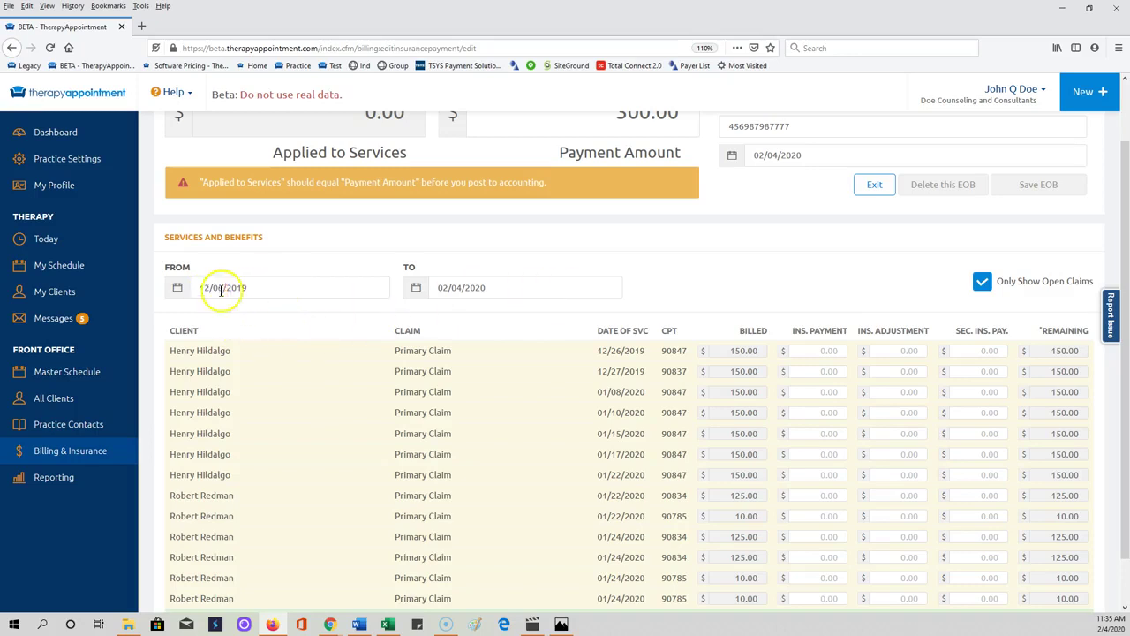
left_click(260, 288)
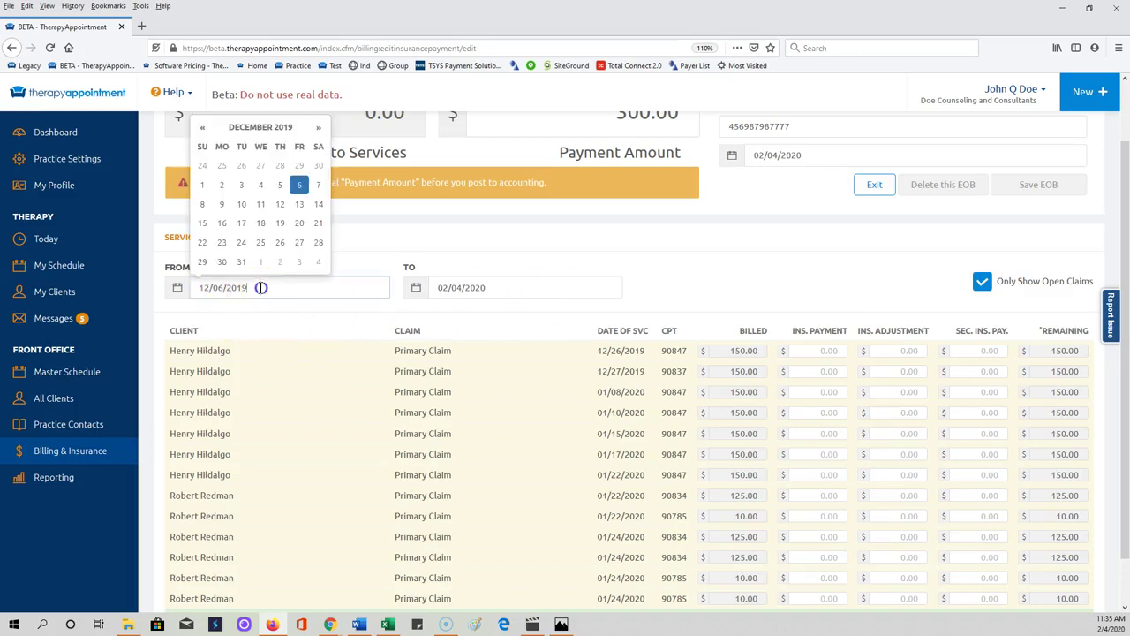
left_click(201, 128)
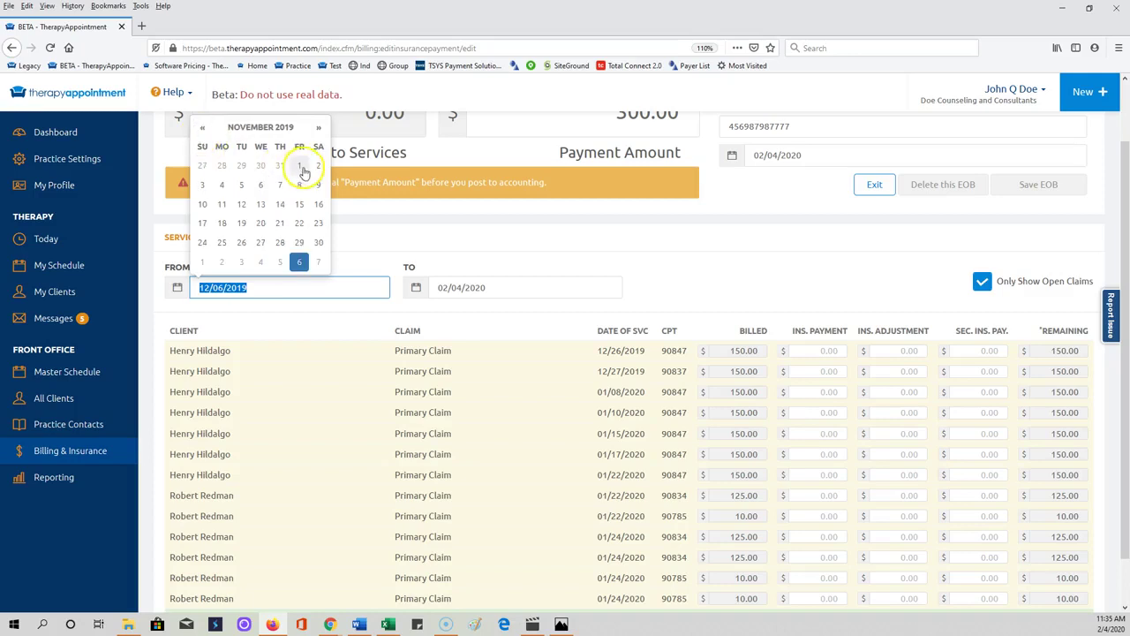
left_click(201, 128)
left_click(241, 166)
scroll(520, 497, "down", 3)
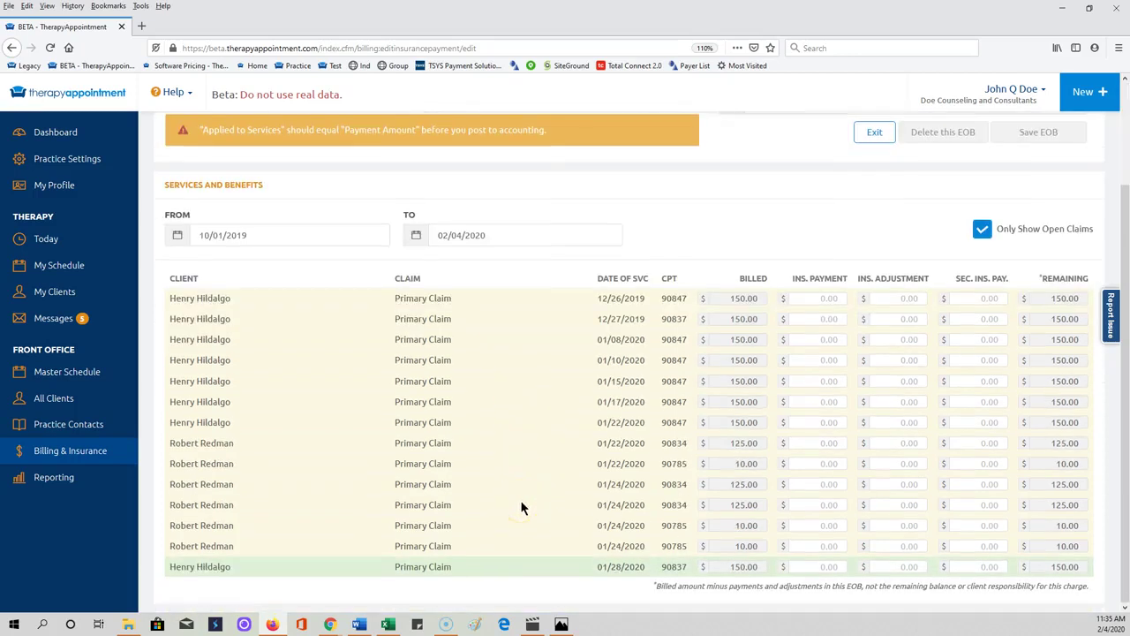
scroll(520, 504, "up", 3)
scroll(520, 504, "down", 3)
left_click(982, 229)
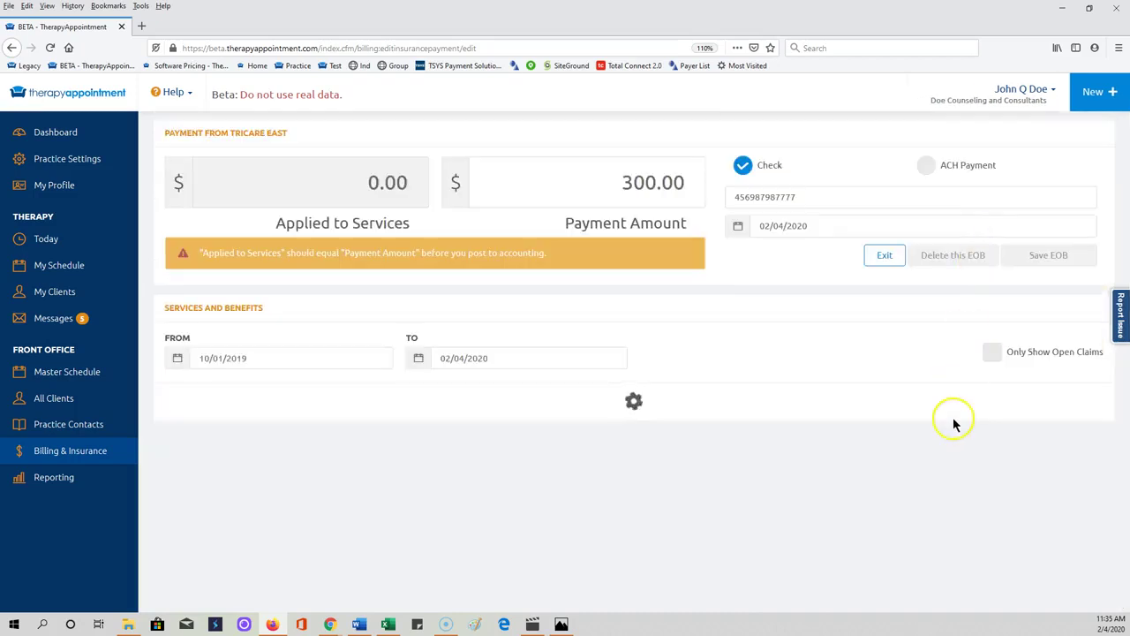
scroll(953, 421, "down", 5)
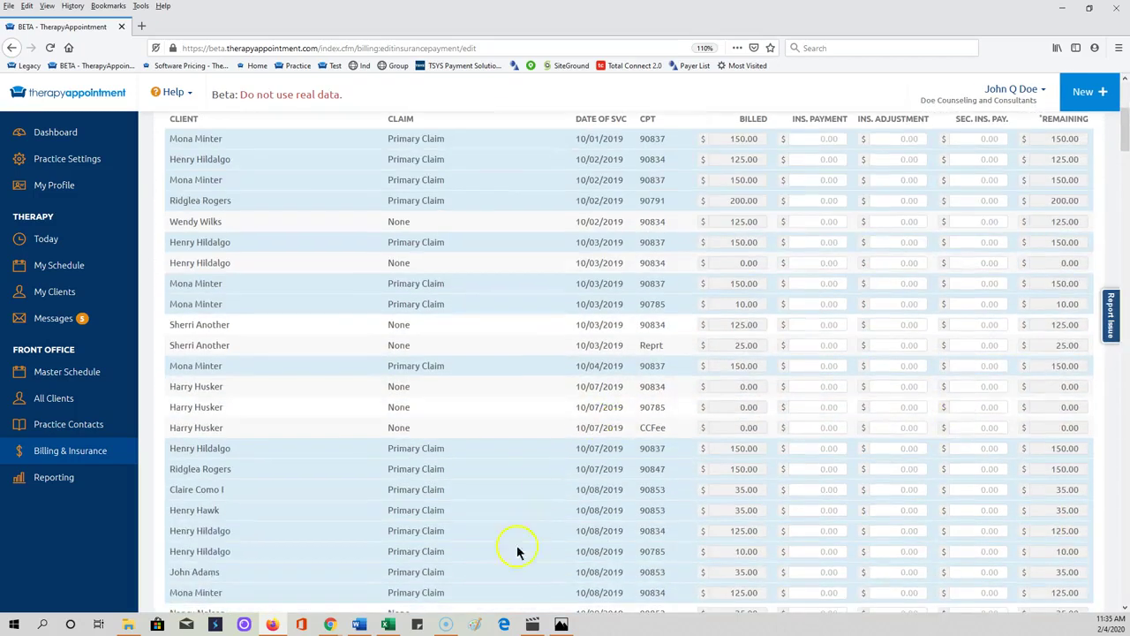
scroll(525, 539, "down", 5)
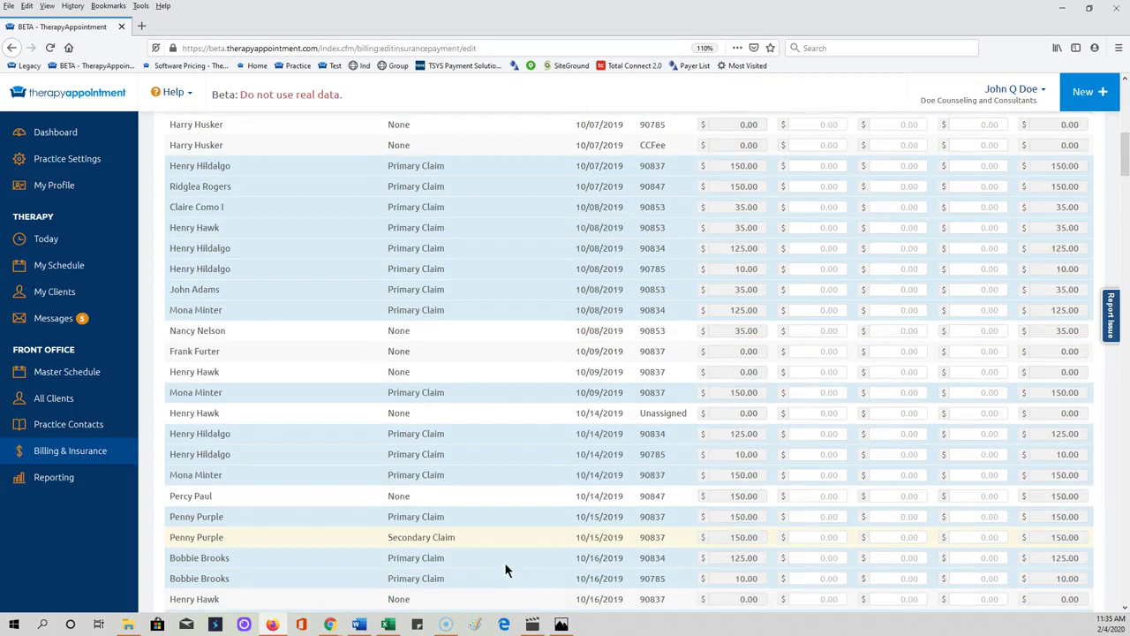
scroll(505, 567, "down", 3)
scroll(507, 565, "down", 7)
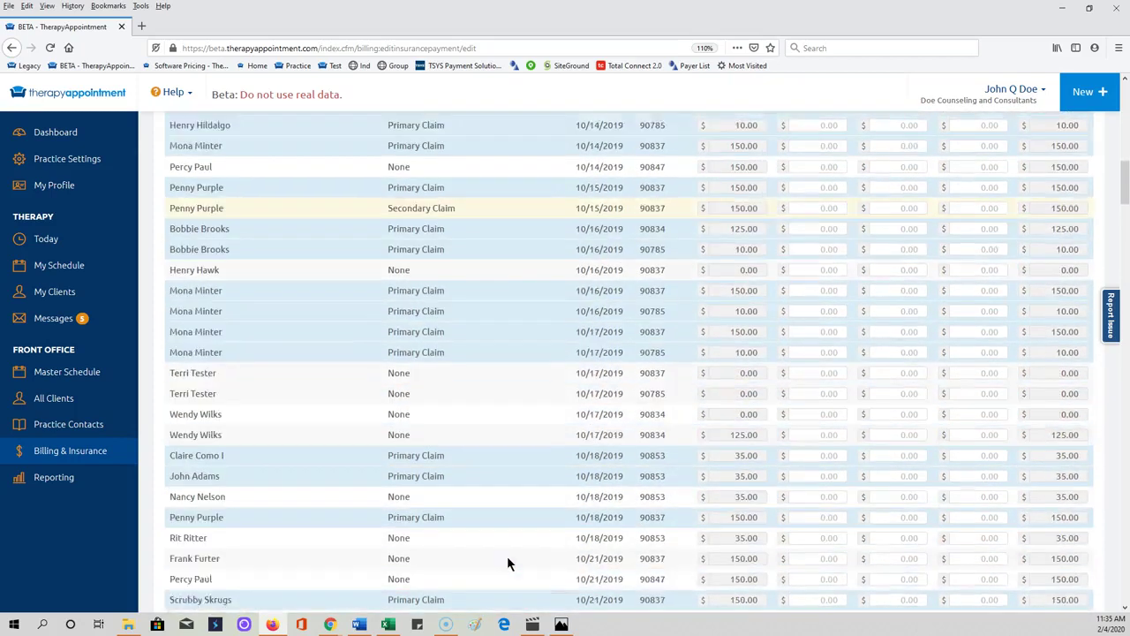
scroll(507, 554, "up", 20)
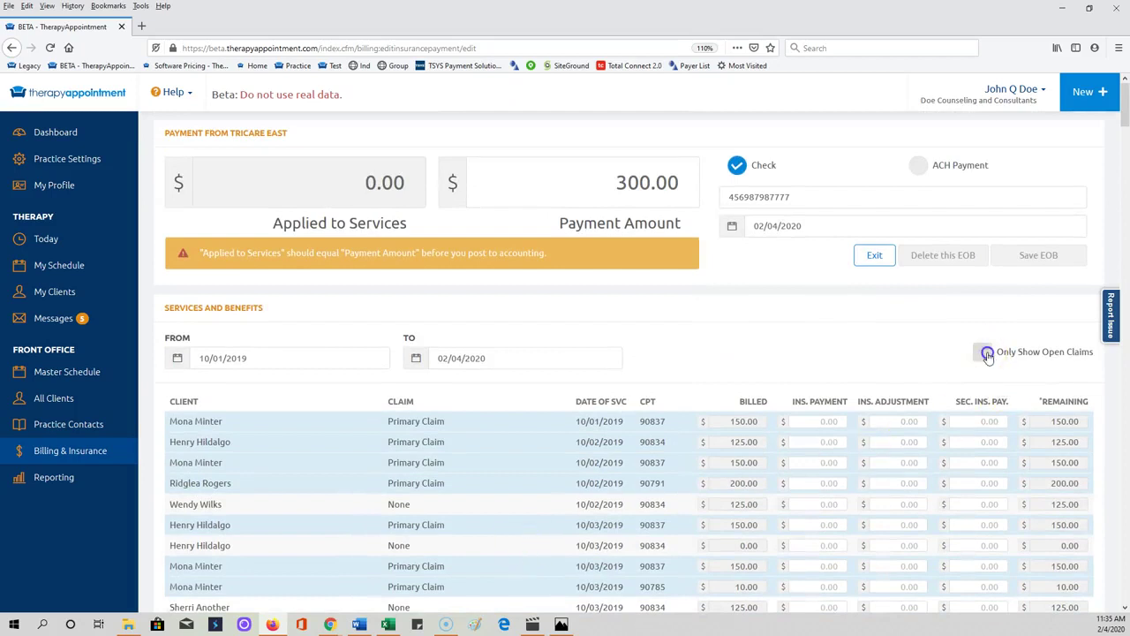
left_click(985, 352)
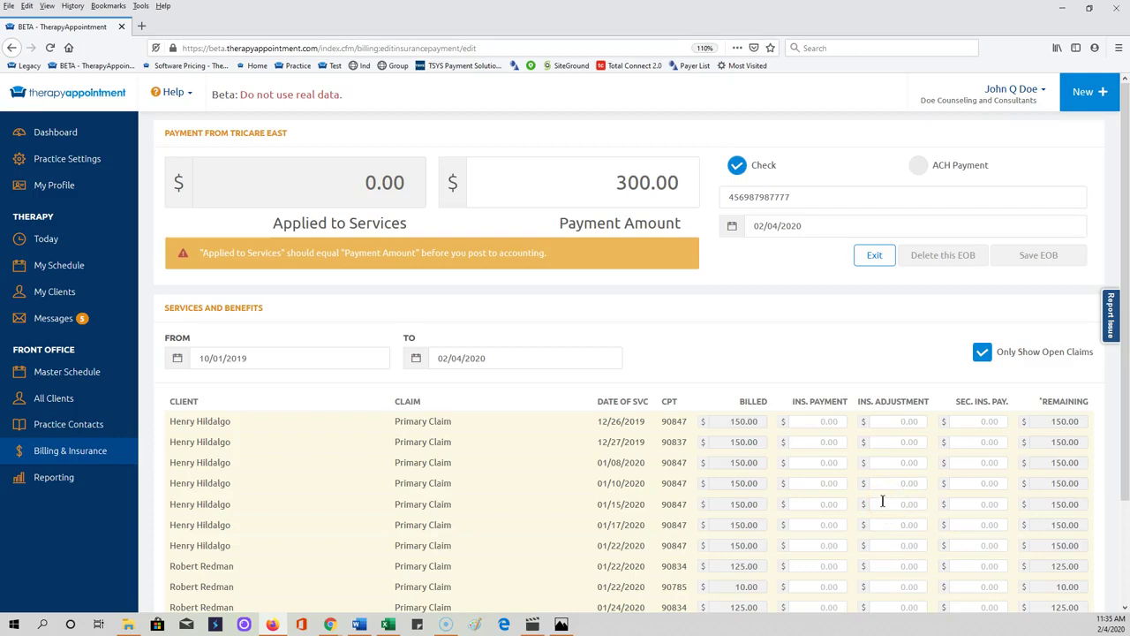
scroll(882, 501, "down", 3)
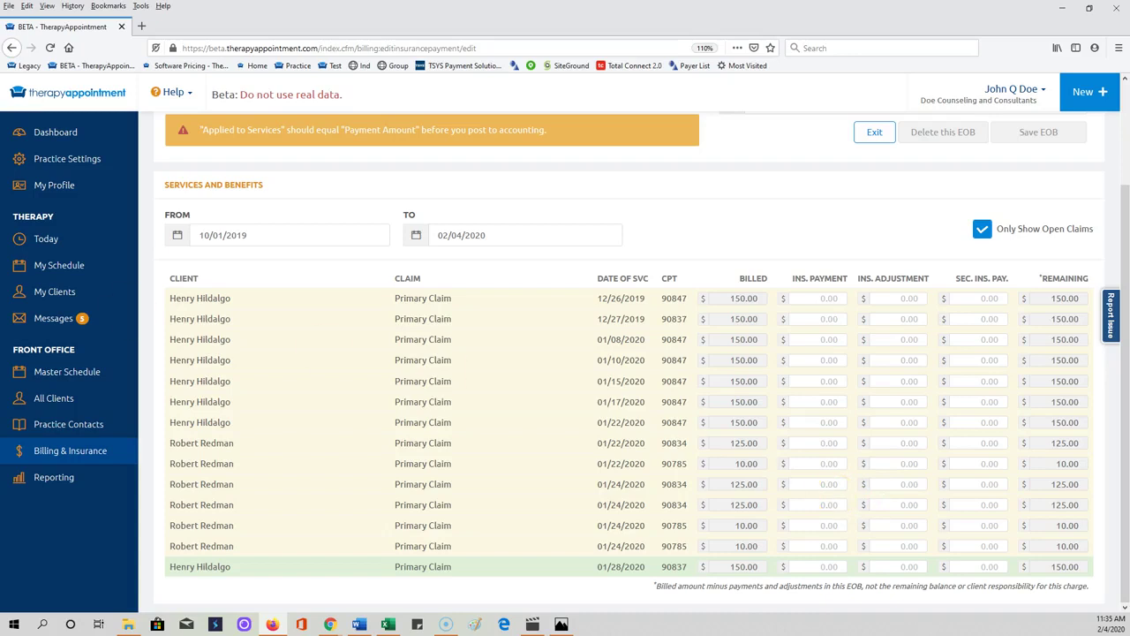
key("super+e")
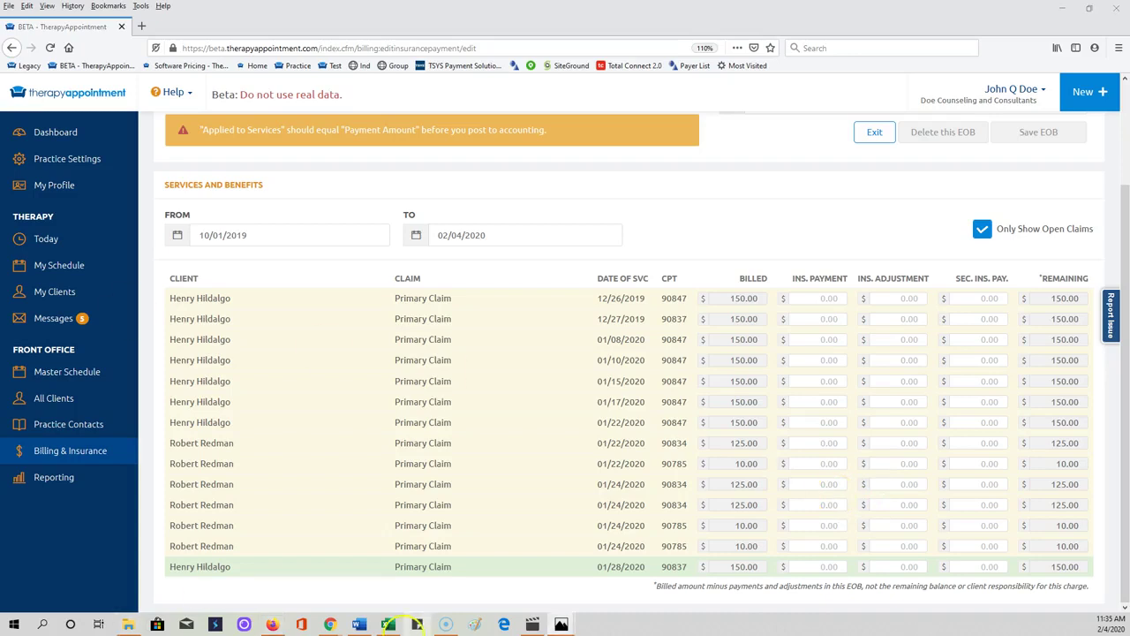
mouse_move(569, 625)
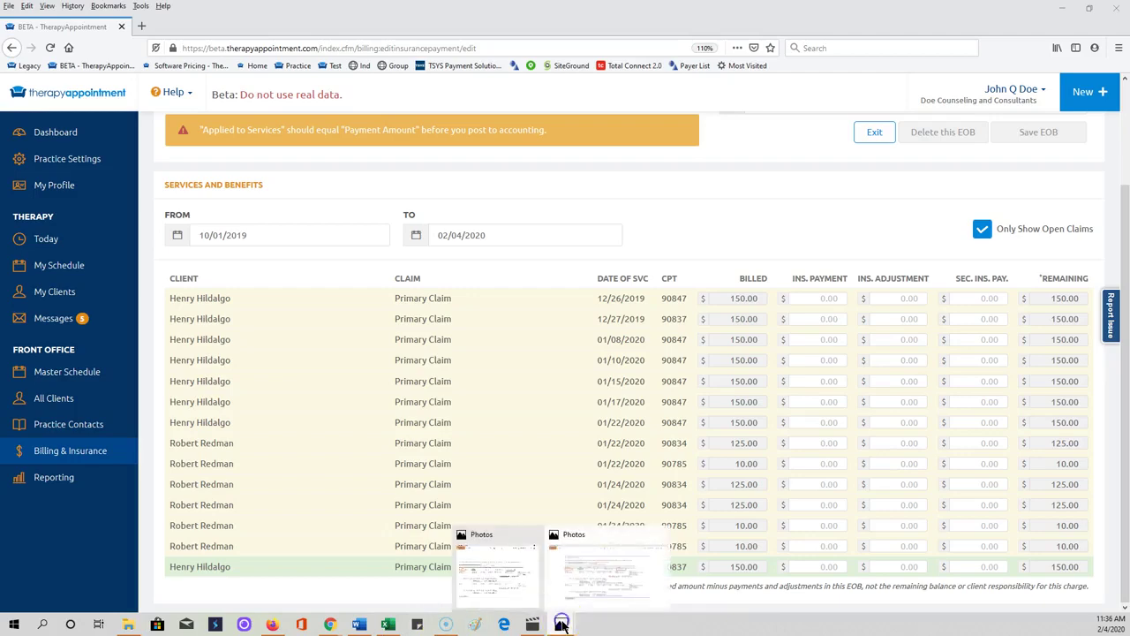
mouse_move(510, 578)
left_click(511, 581)
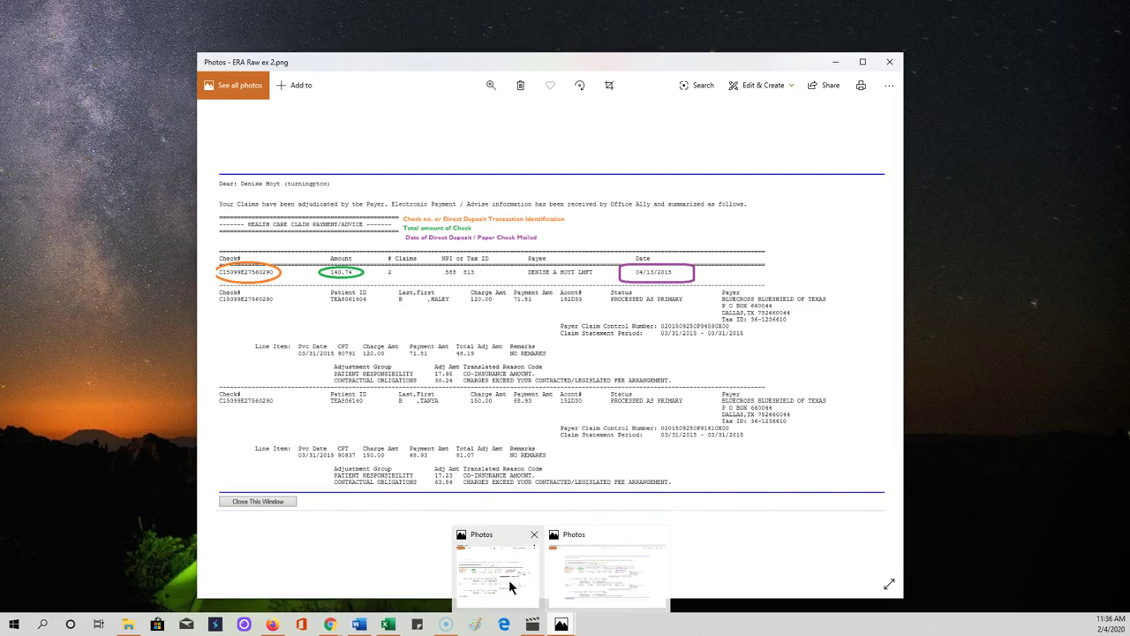
left_click(272, 624)
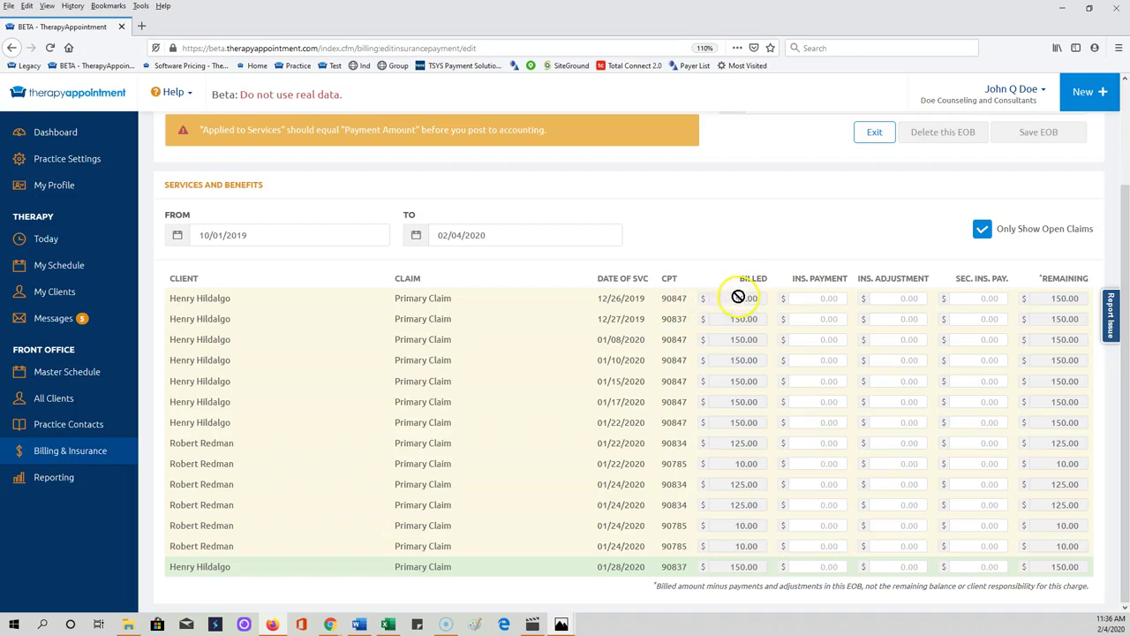
Step: Enter the insurance payment and adjustment on the 12/26/2019 claim
left_click(813, 297)
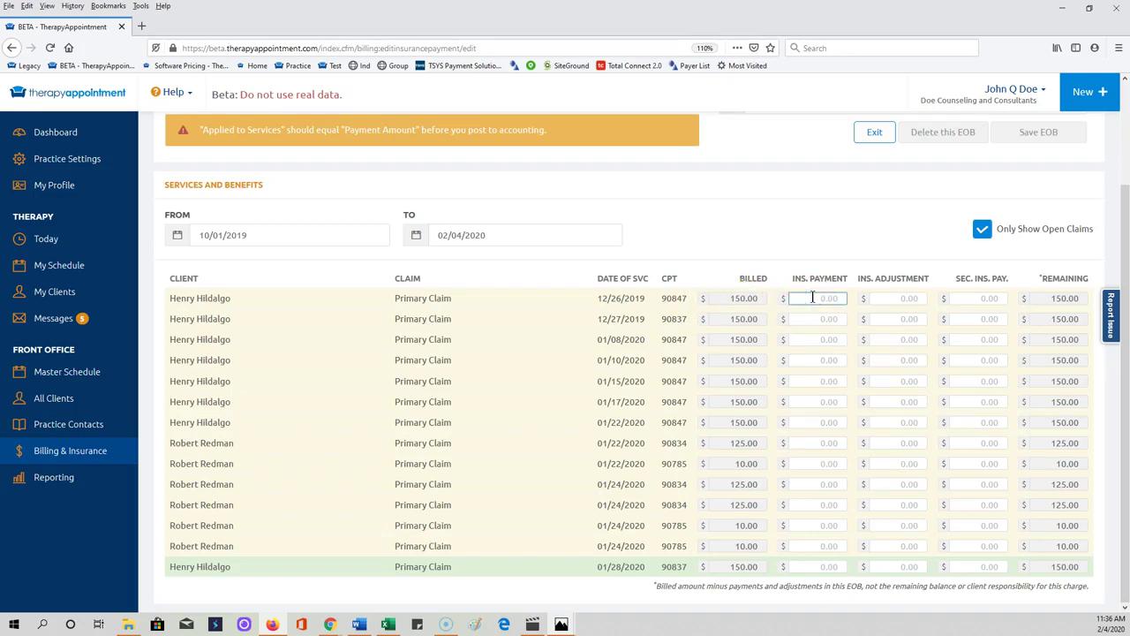
type("0.75")
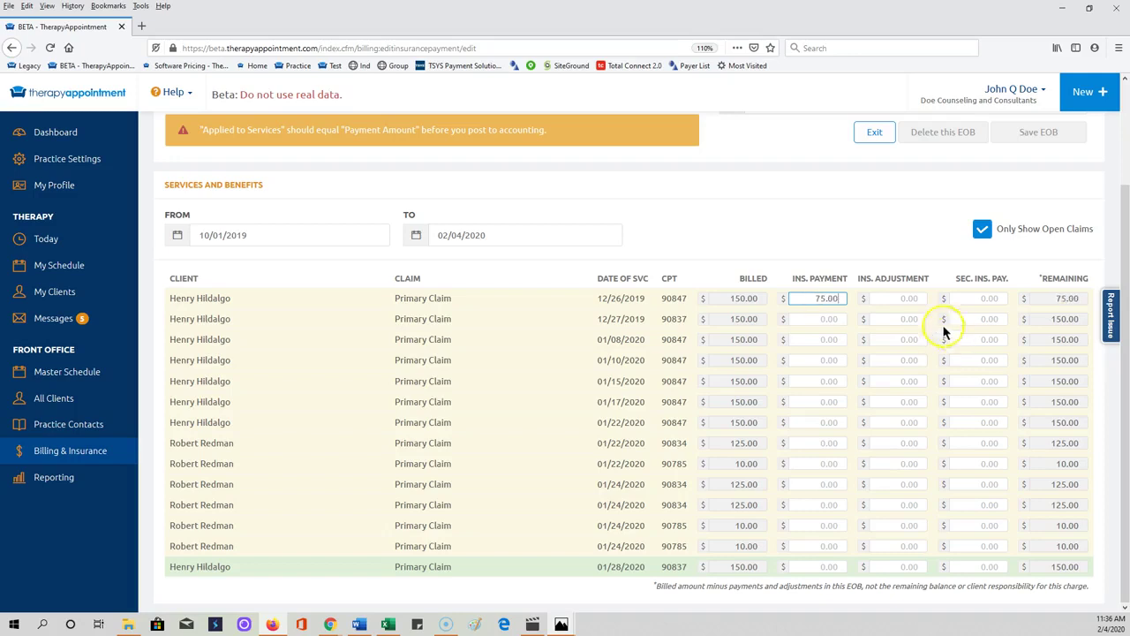
left_click(896, 299)
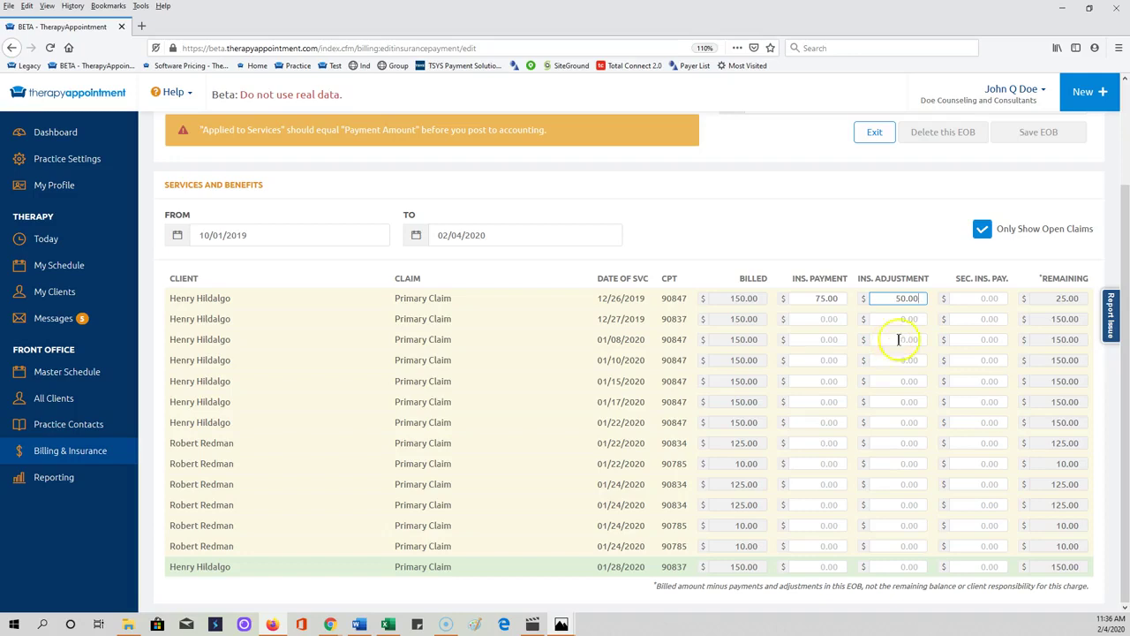
left_click(819, 300)
left_click(910, 300)
scroll(887, 364, "up", 2)
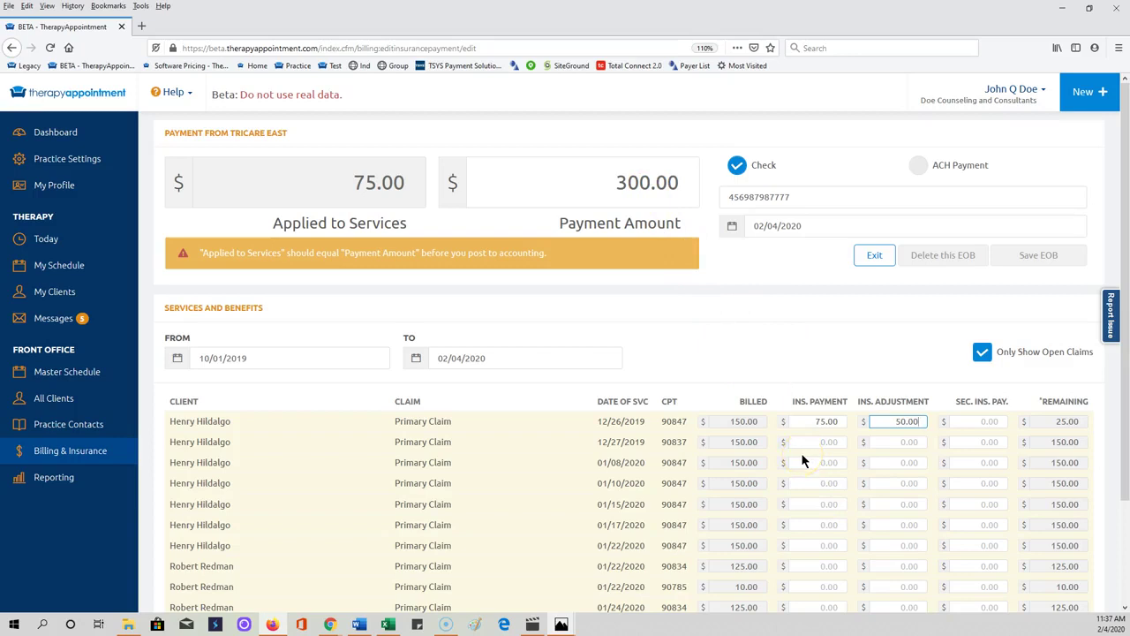
scroll(801, 459, "down", 1)
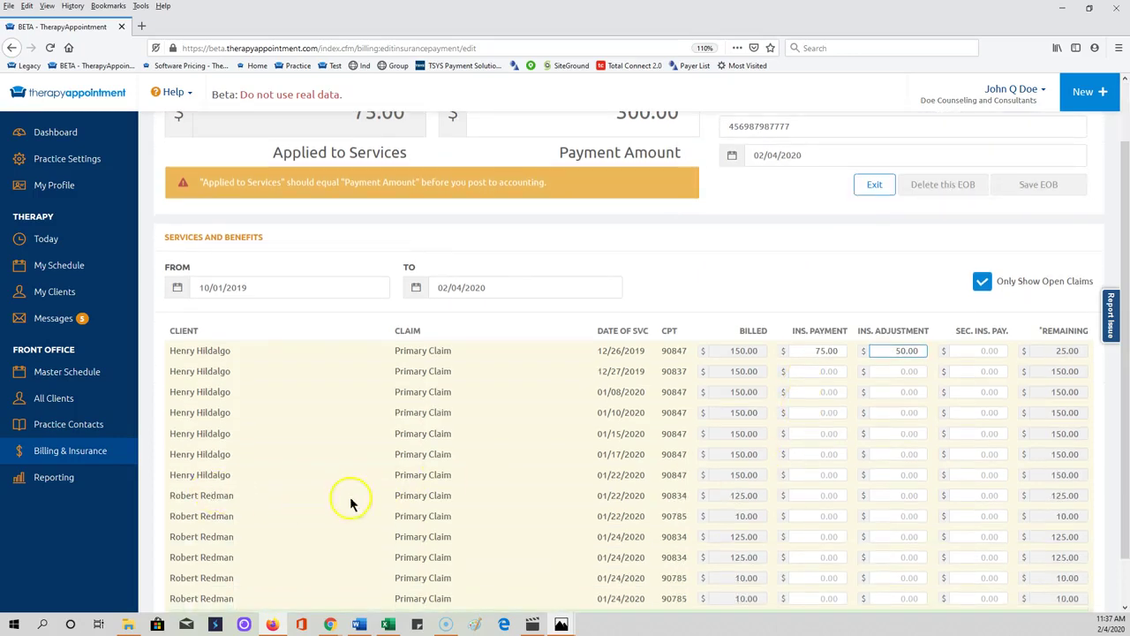
Step: Enter 50.00 paid and 50.00 adjusted on the 01/22/2020 90834 claim
left_click(819, 494)
type("5.00")
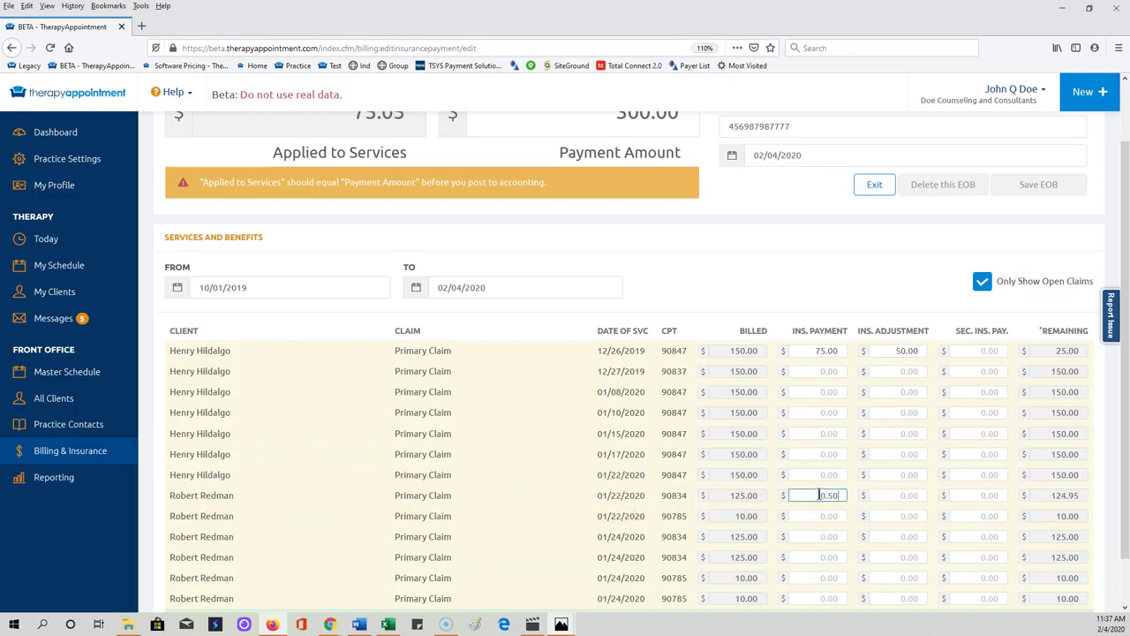
type("0")
key("Tab")
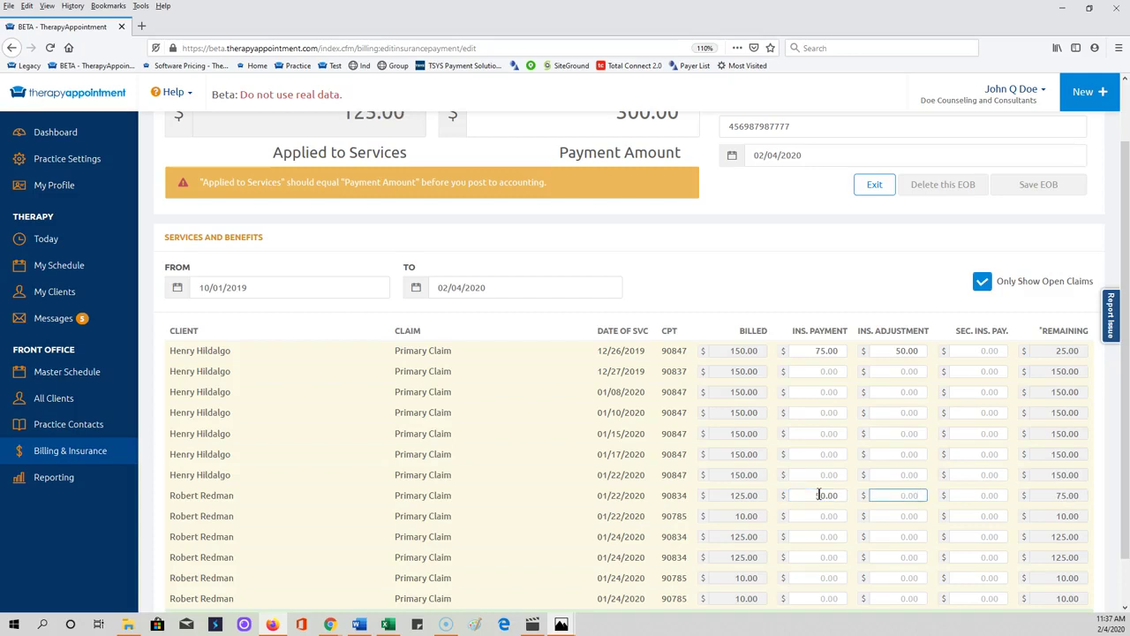
type("0.50")
scroll(606, 370, "up", 2)
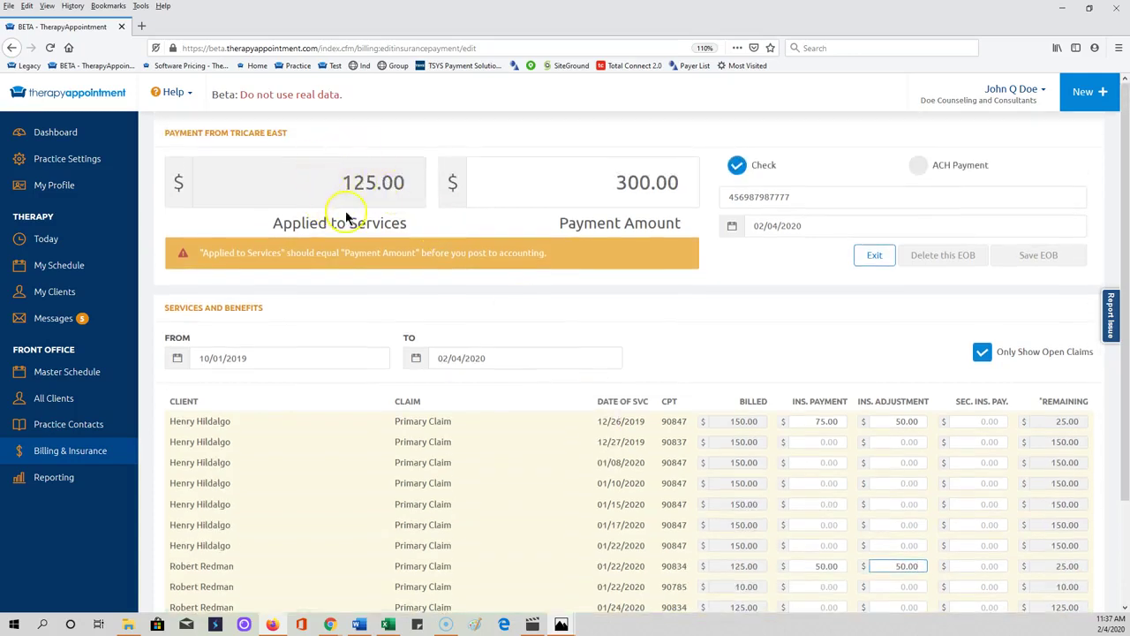
scroll(794, 477, "down", 2)
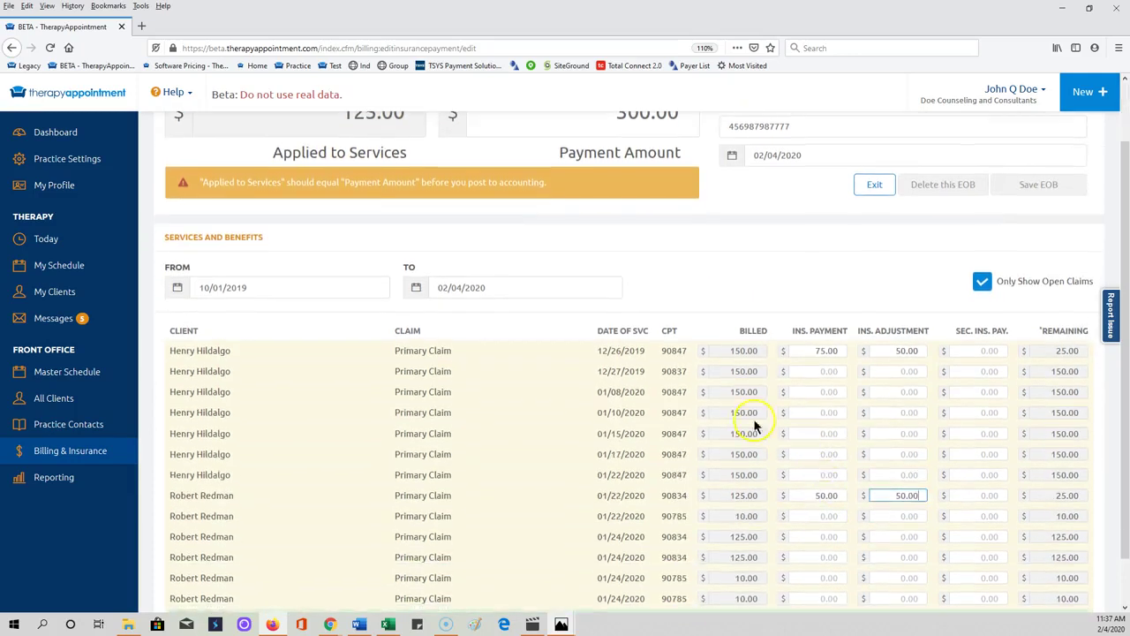
Step: Enter 75.00 paid and 50.00 adjusted on the 12/27/2019 and 01/08/2020 claims
left_click(806, 369)
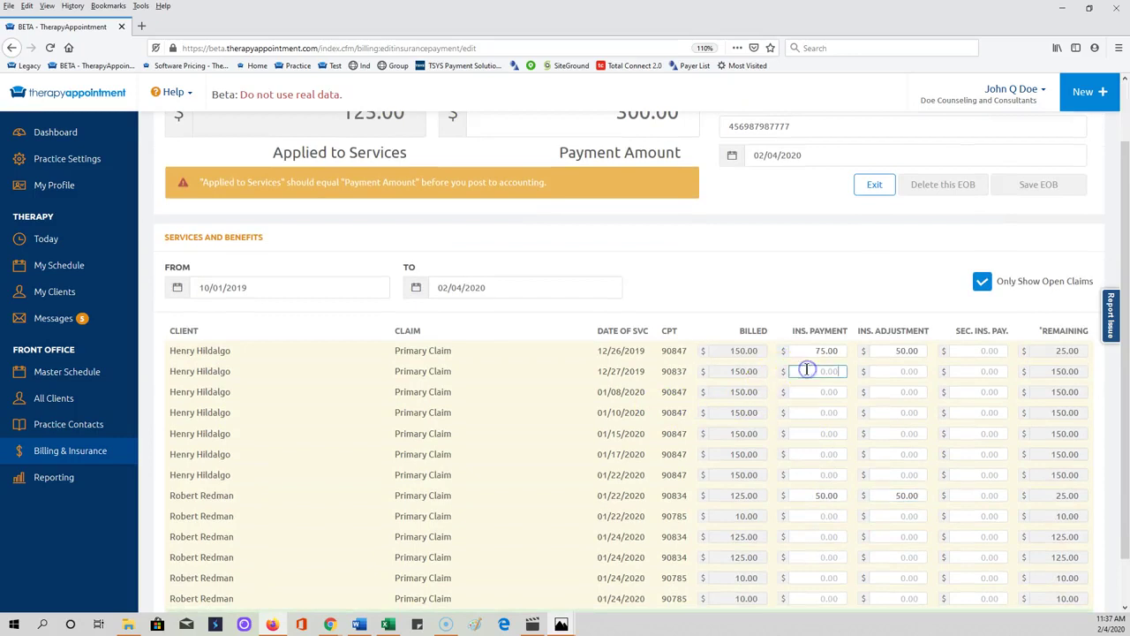
type("75")
key("Tab")
type("5.00")
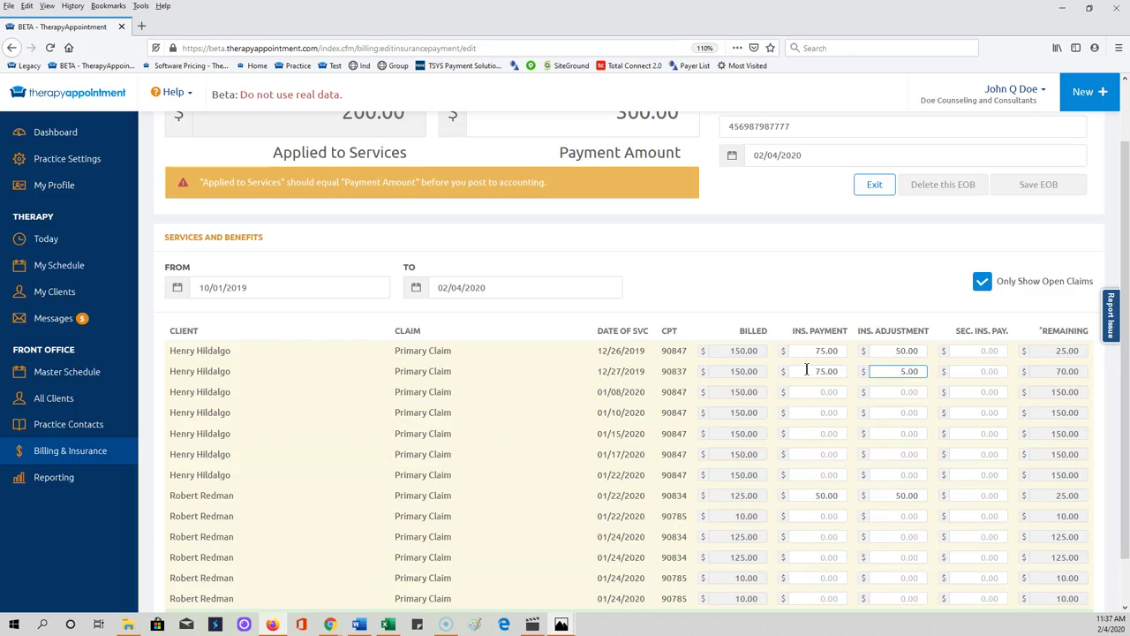
left_click(806, 391)
type("75")
key("Tab")
type("0.05")
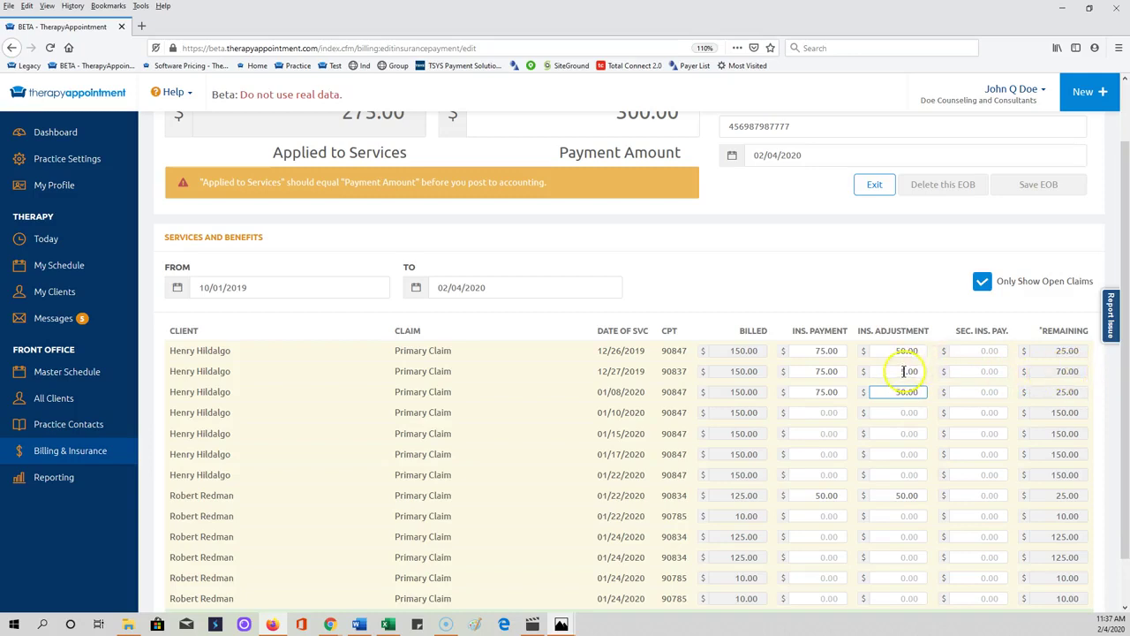
left_click_drag(896, 371, 923, 376)
type("50")
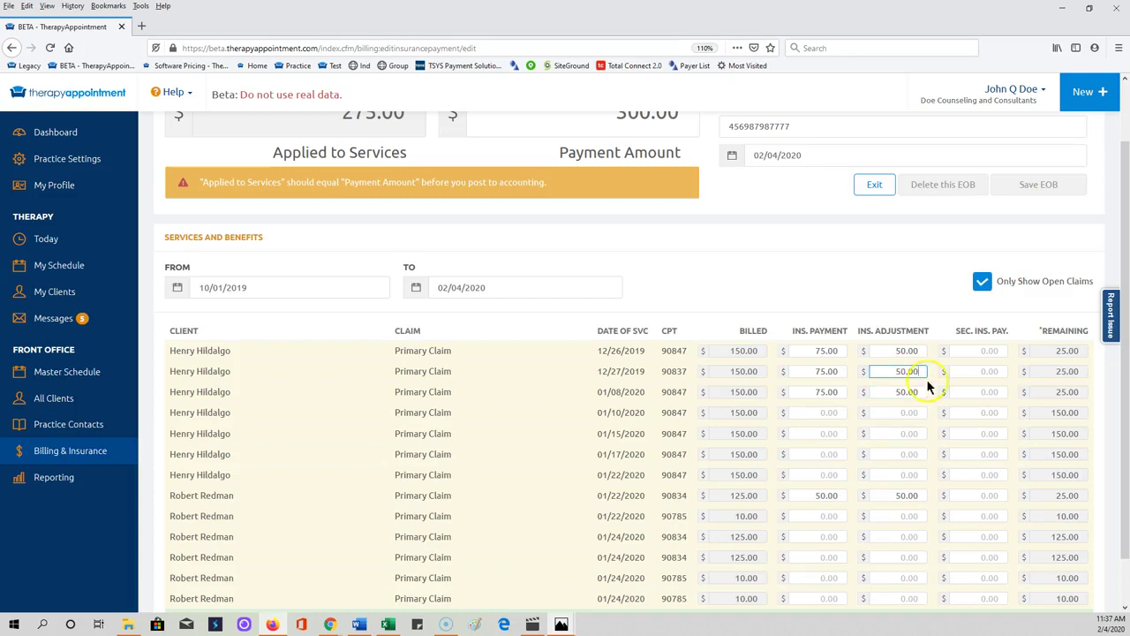
scroll(883, 370, "up", 2)
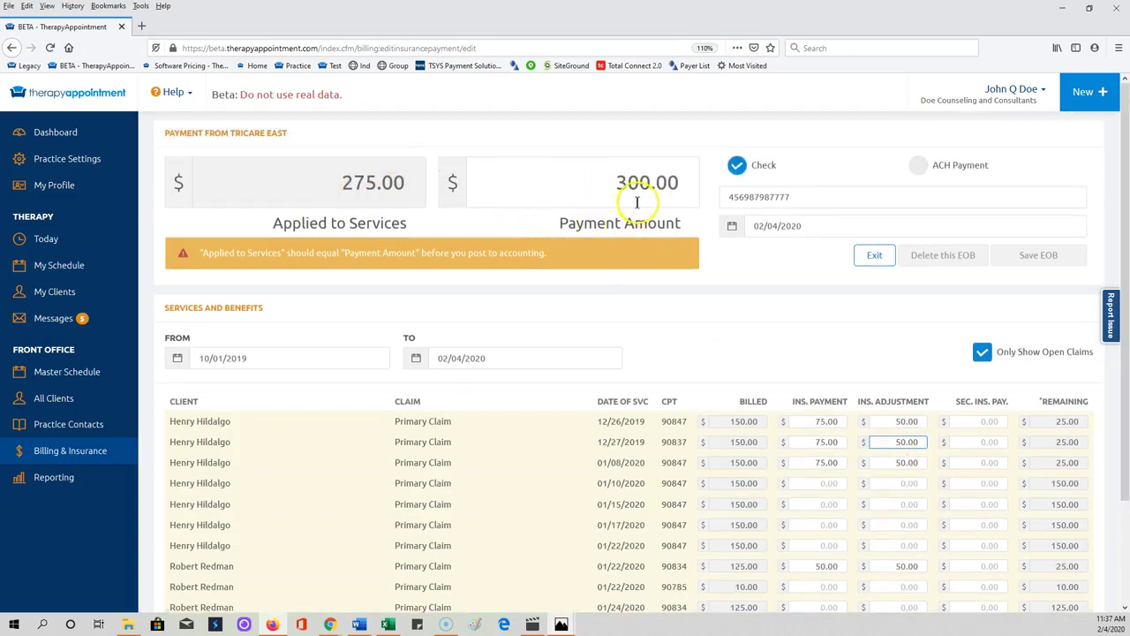
scroll(653, 247, "down", 2)
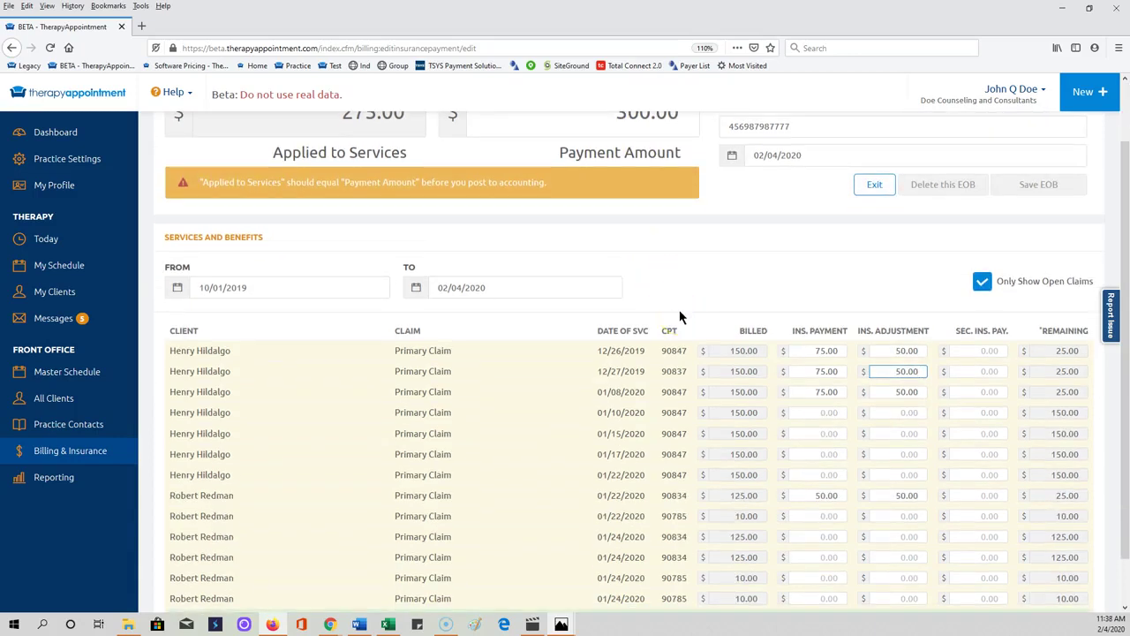
Step: Enter insurance payments on the 01/22/2020 and 01/24/2020 90785 claims
scroll(794, 499, "down", 1)
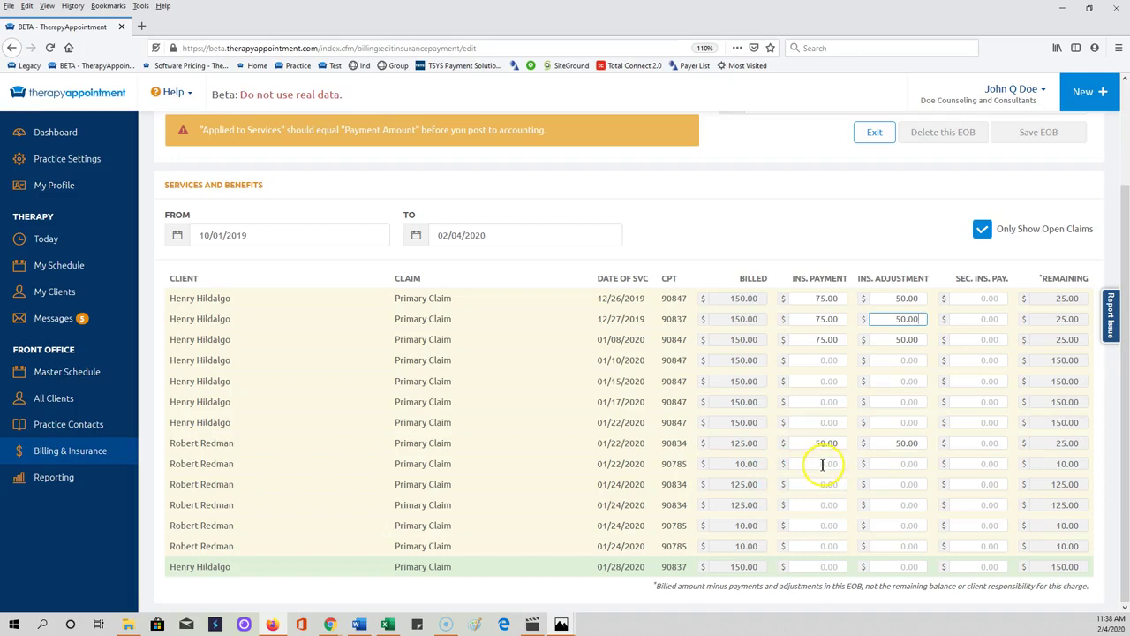
left_click(820, 464)
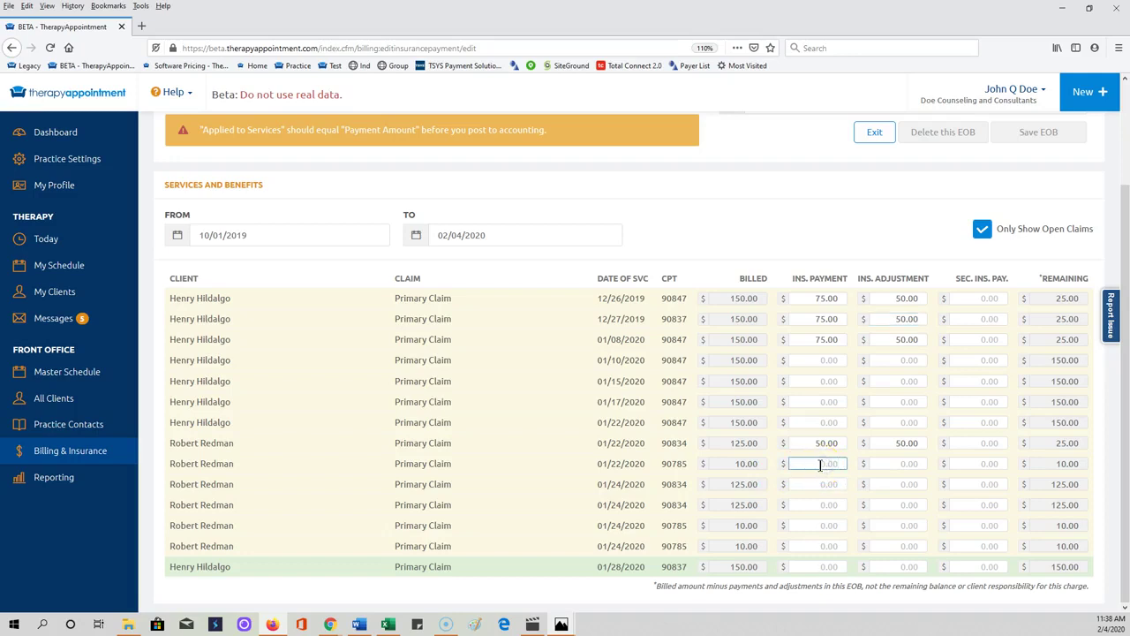
type("8.34")
left_click(905, 458)
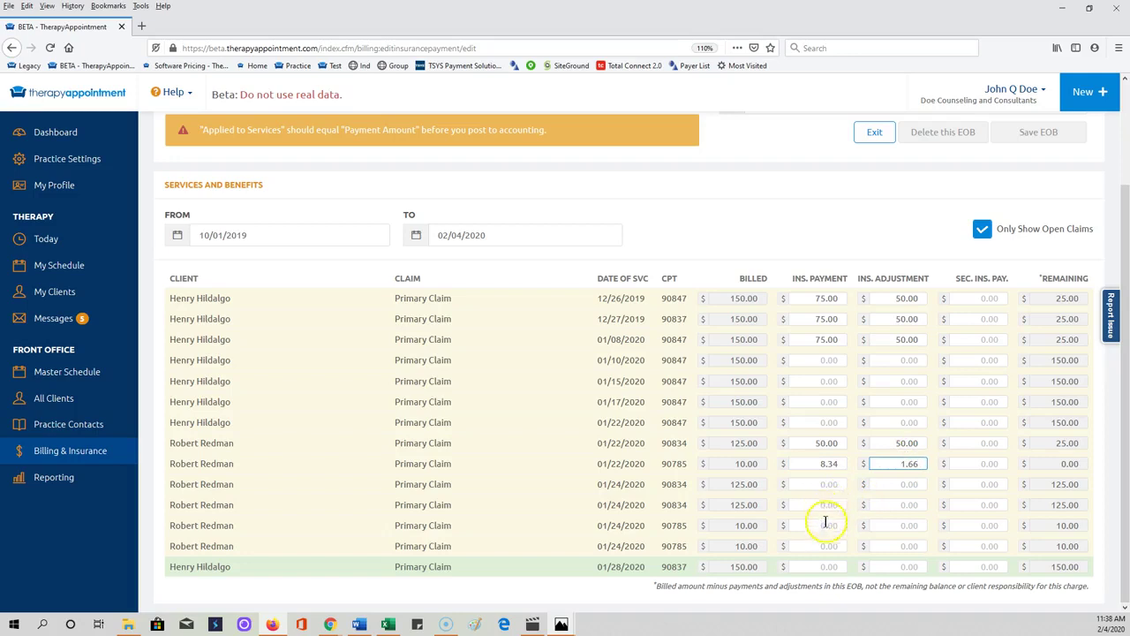
left_click(825, 524)
type("8.34")
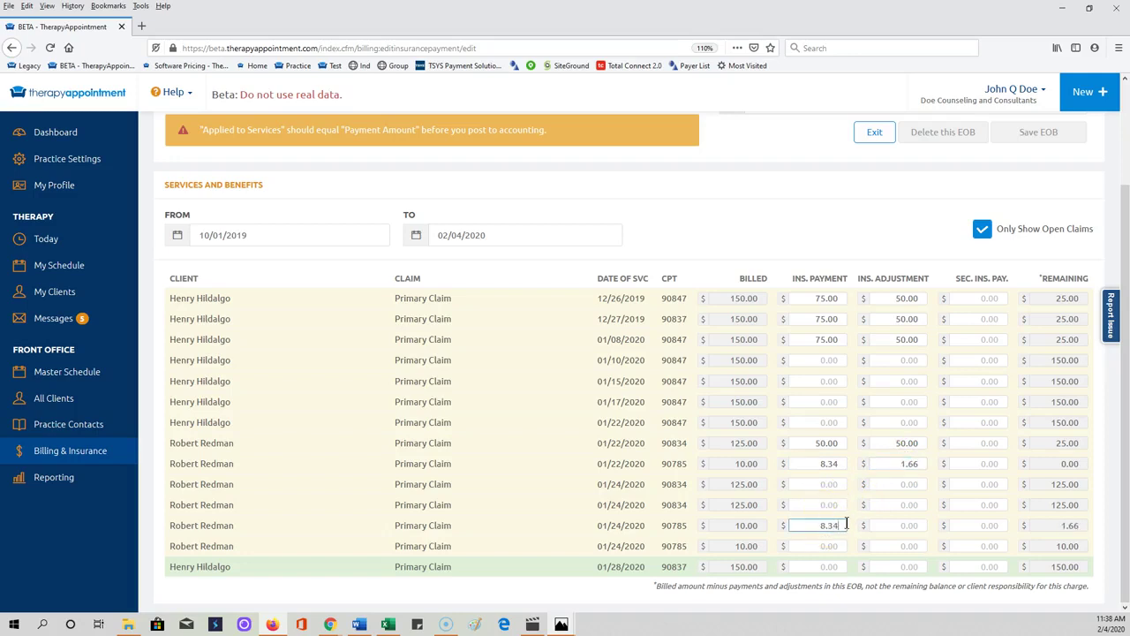
key("Tab")
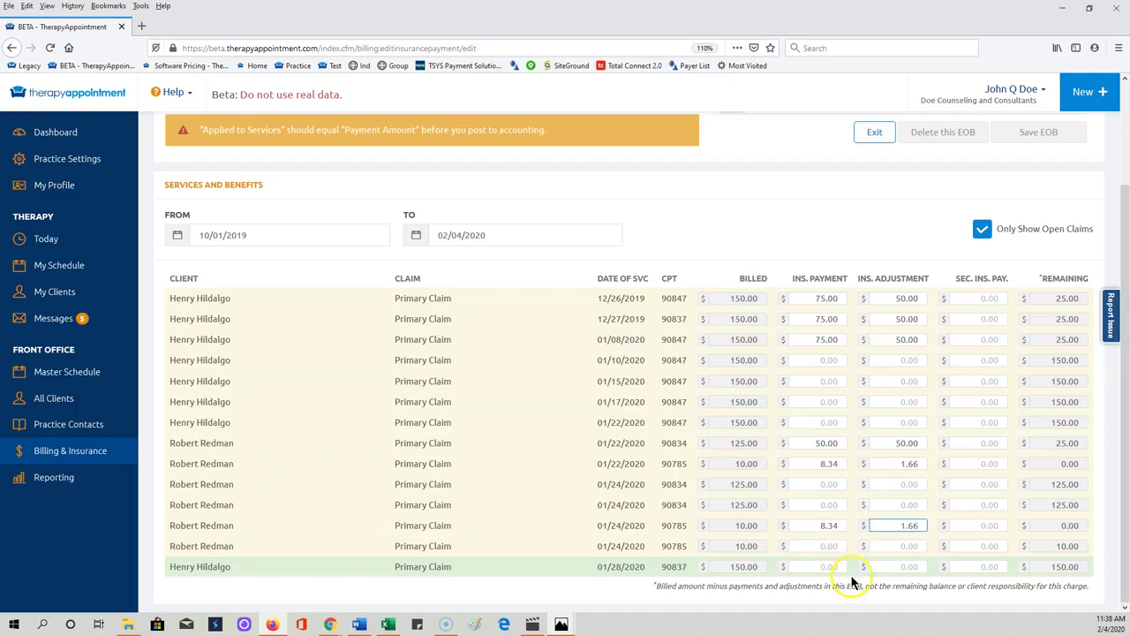
Step: Remove the mistaken 8.33 from the 01/28/2020 claim and pay 8.33 on the last 90785 claim
left_click(822, 566)
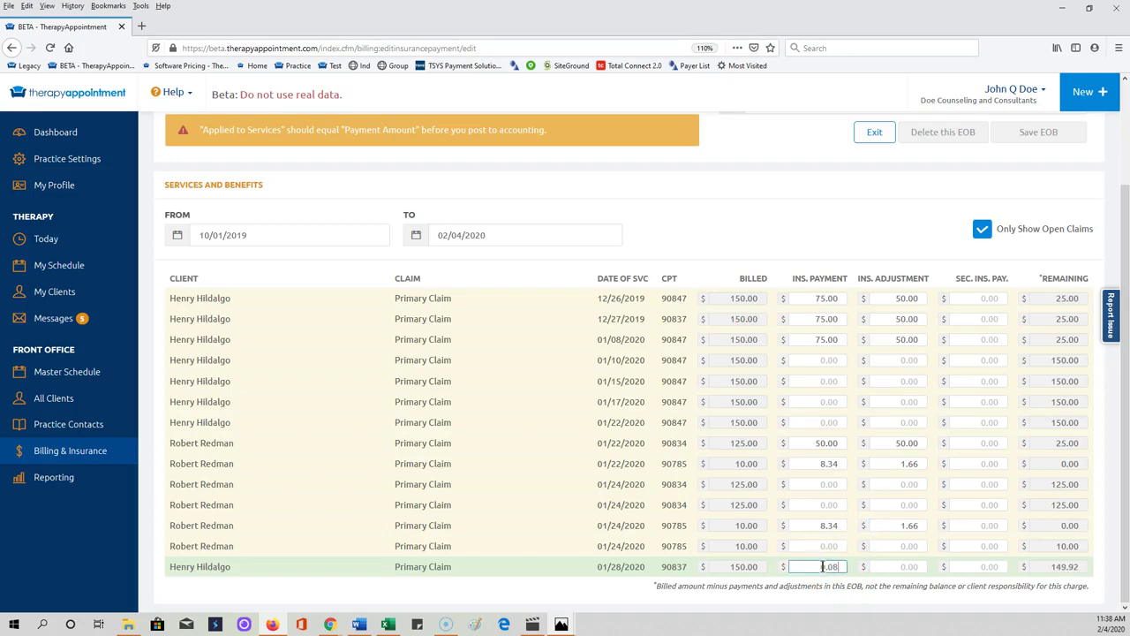
type("8.33")
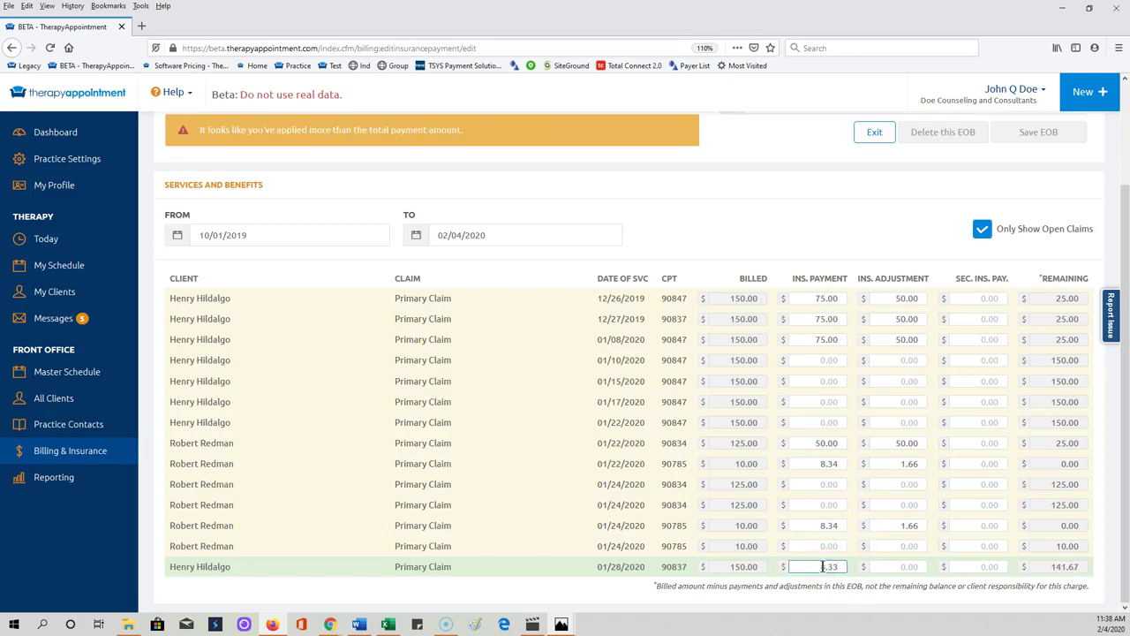
left_click(889, 567)
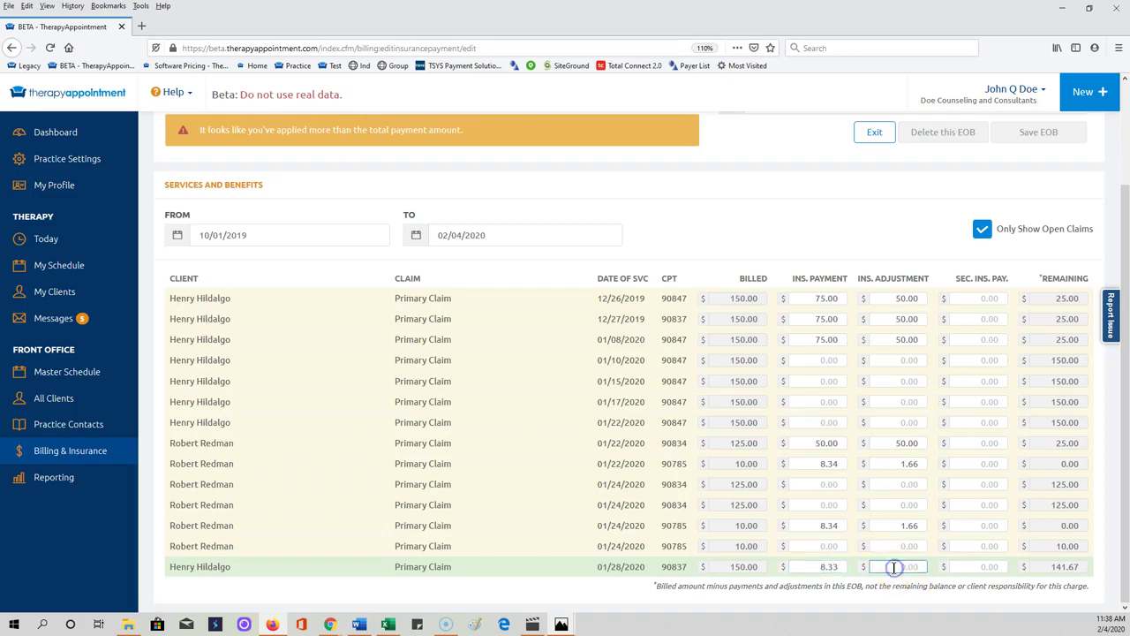
double_click(834, 566)
key("BackSpace")
left_click(810, 546)
type("8")
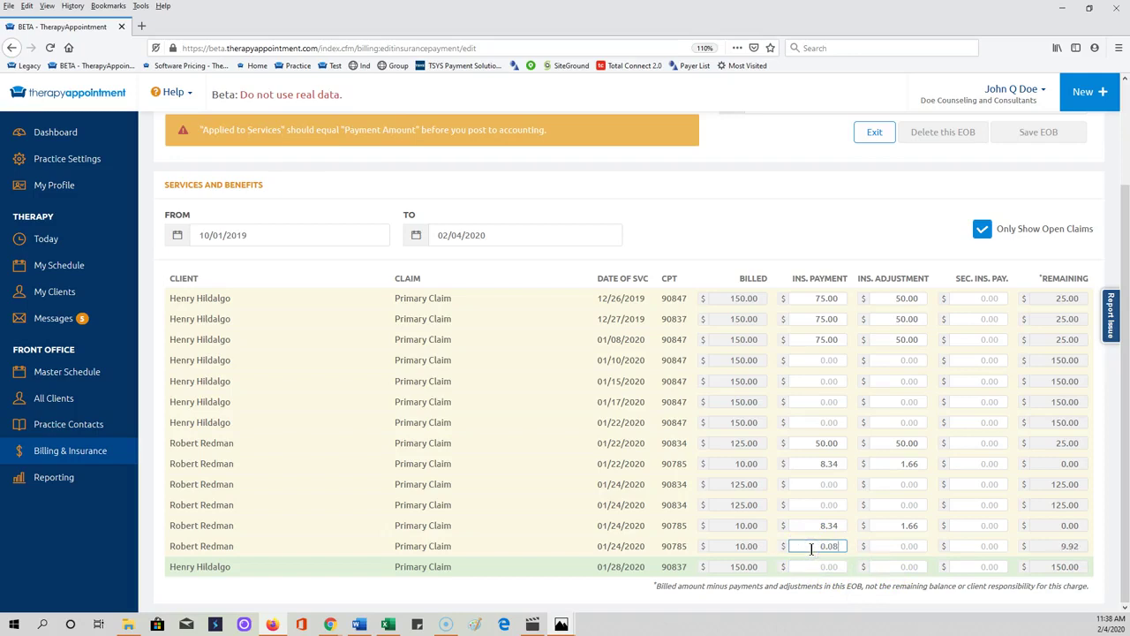
type(".33")
key("Tab")
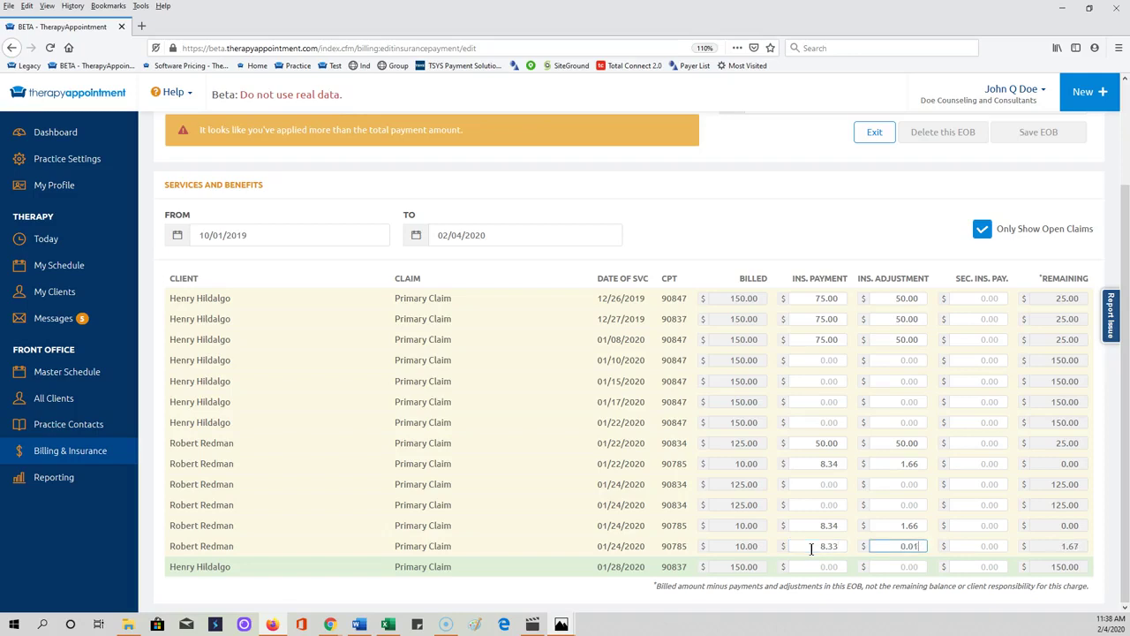
Step: Reduce the last 01/24/2020 90785 claim's payment from 8.33 to 8.32
scroll(811, 549, "up", 3)
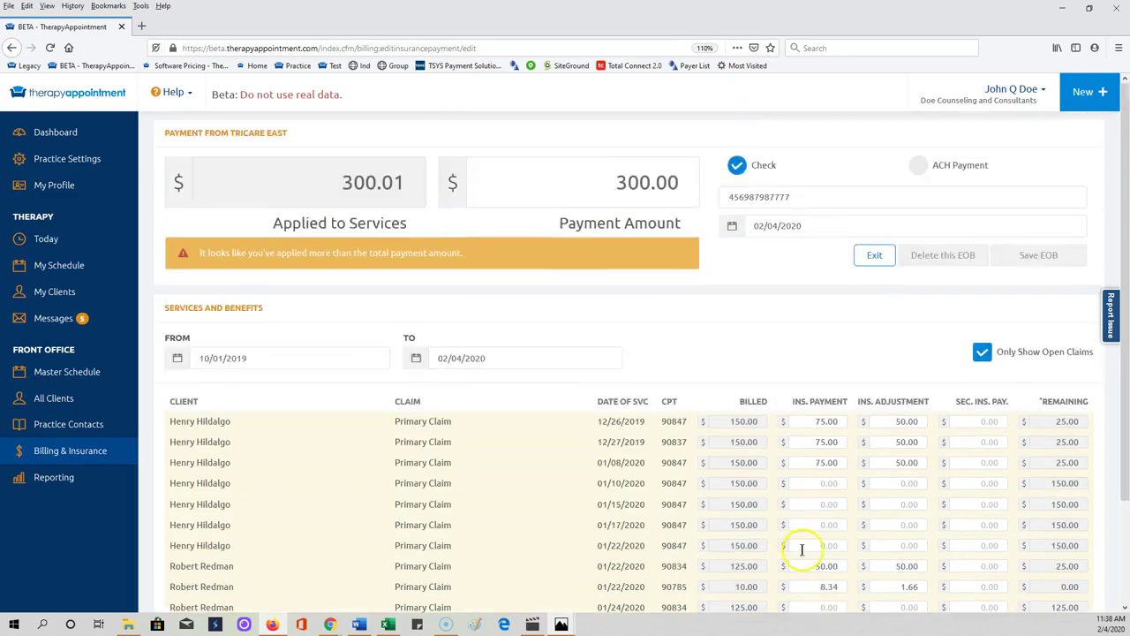
scroll(870, 530, "down", 3)
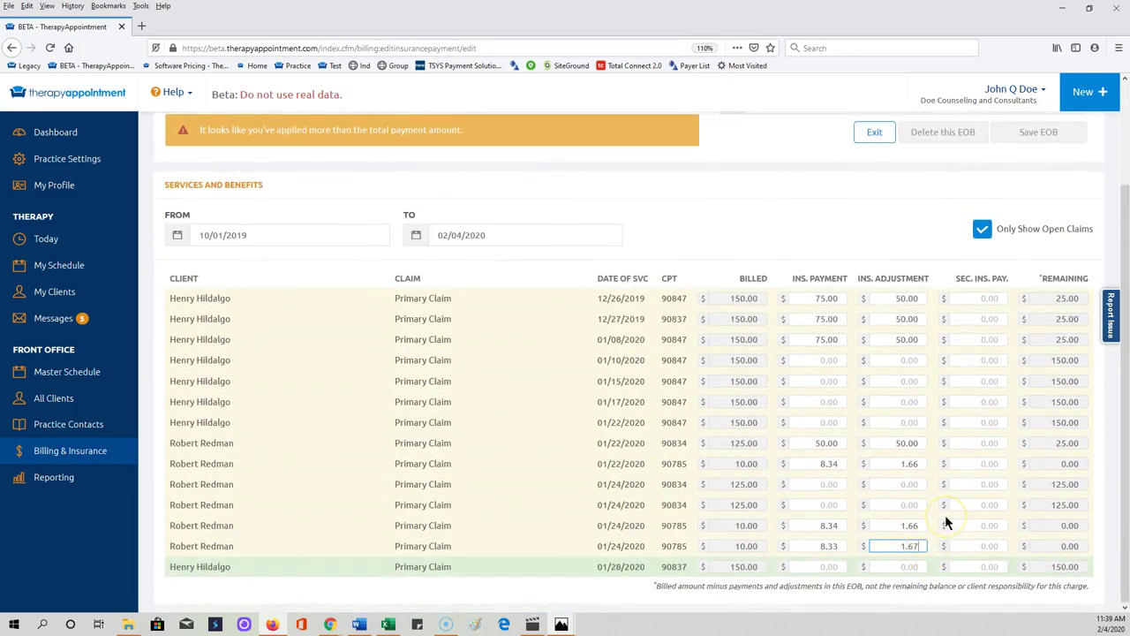
left_click(839, 546)
key("BackSpace")
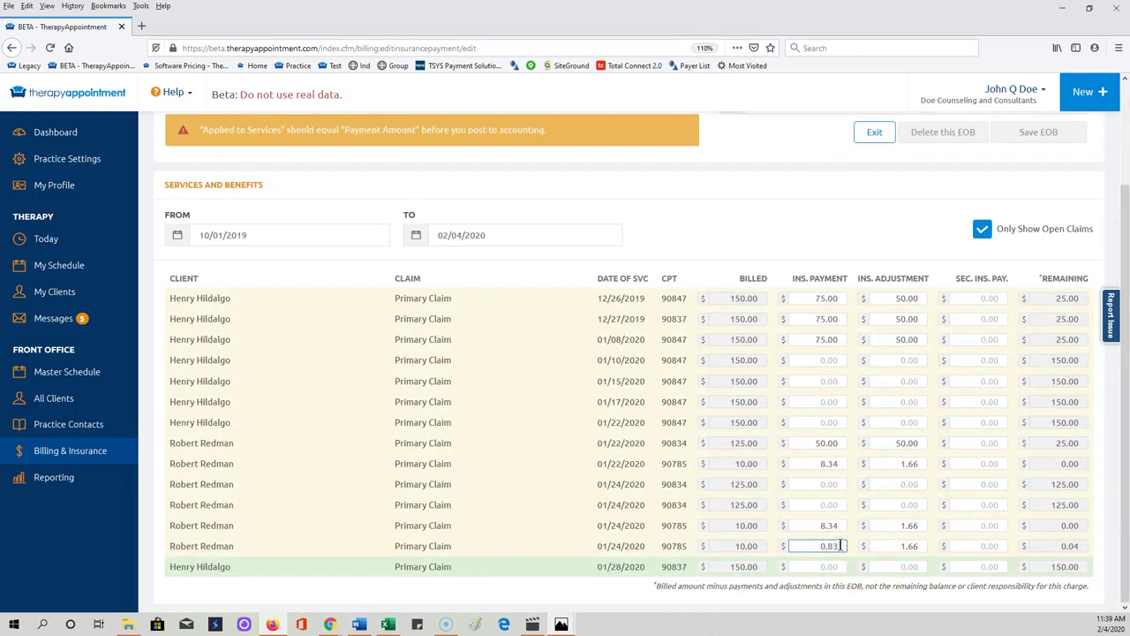
scroll(954, 519, "up", 3)
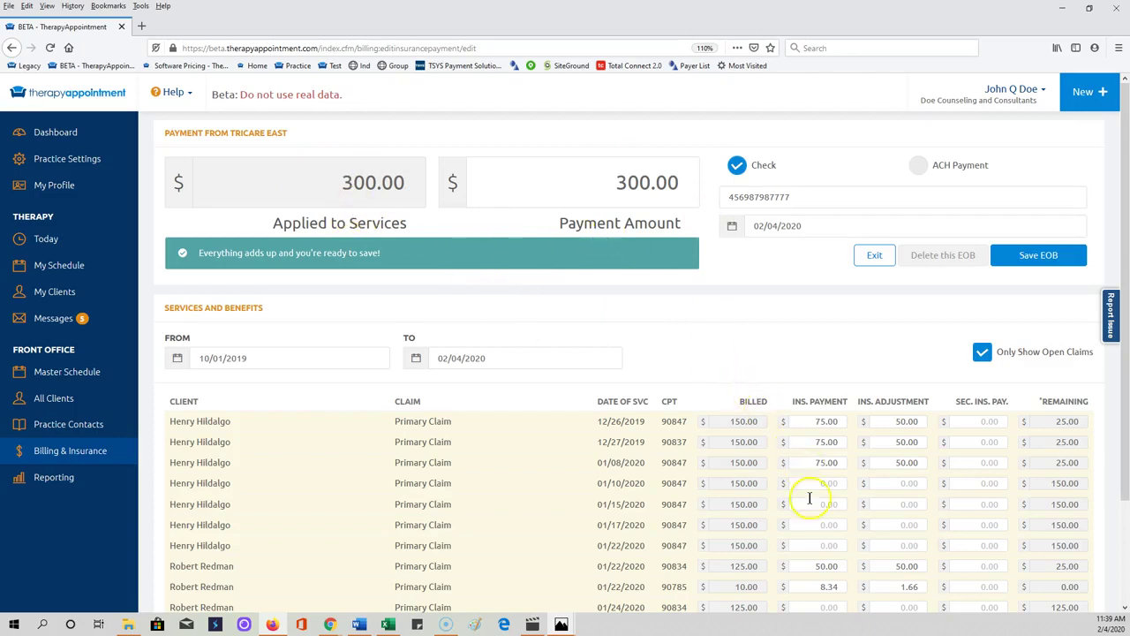
scroll(821, 565, "down", 3)
scroll(799, 530, "up", 3)
scroll(825, 487, "down", 3)
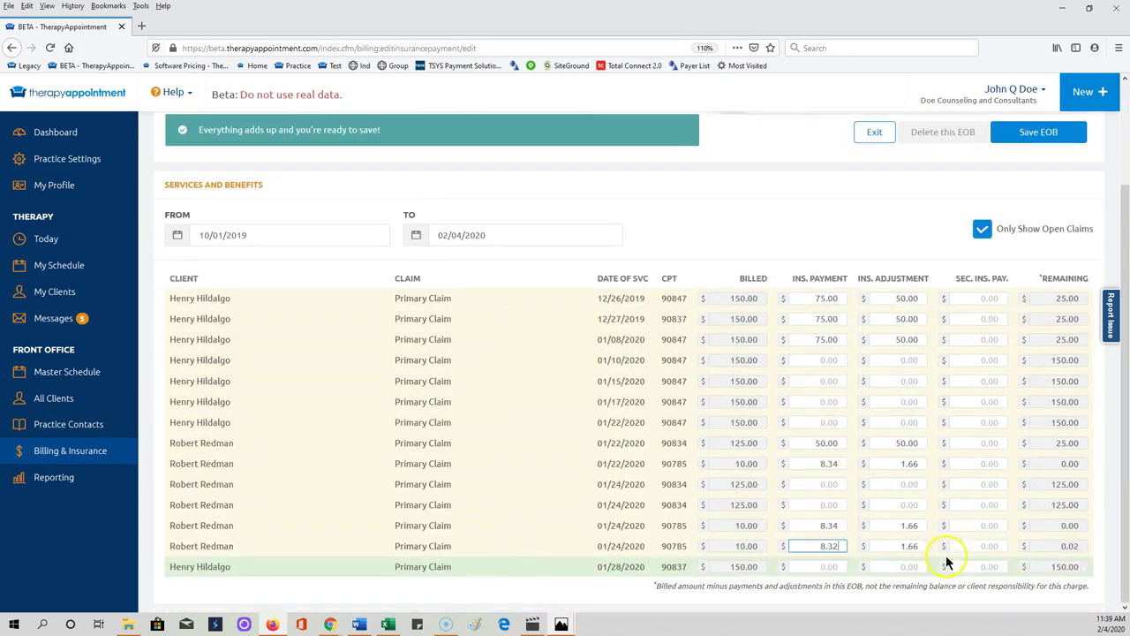
Step: Change that claim's adjustment to 1.68 so 300.00 is applied
left_click(1068, 545)
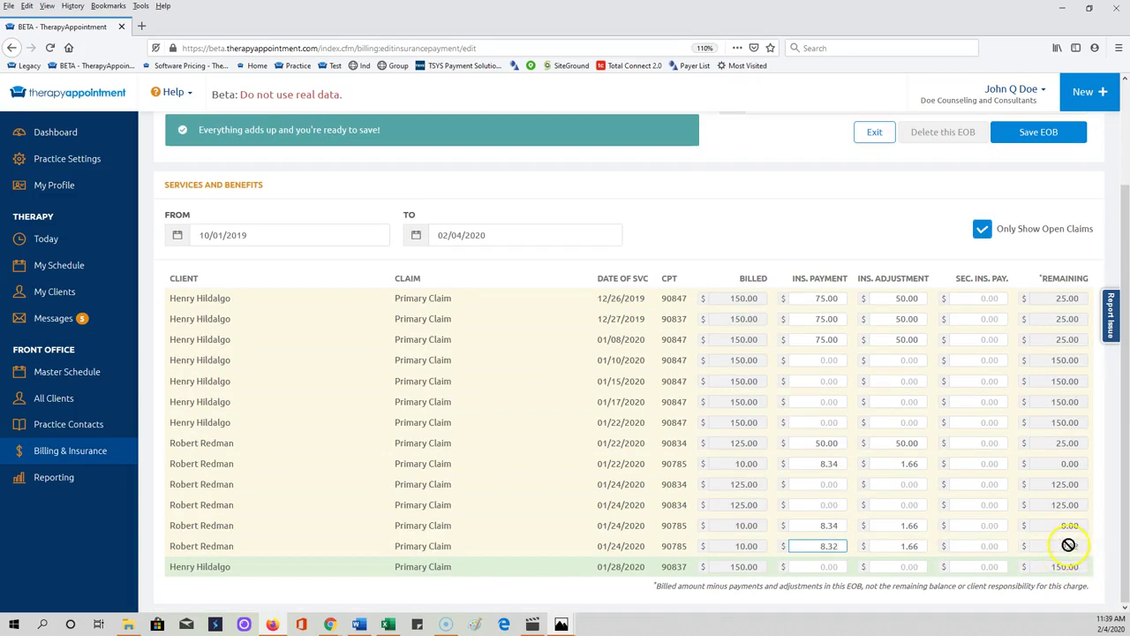
left_click(905, 546)
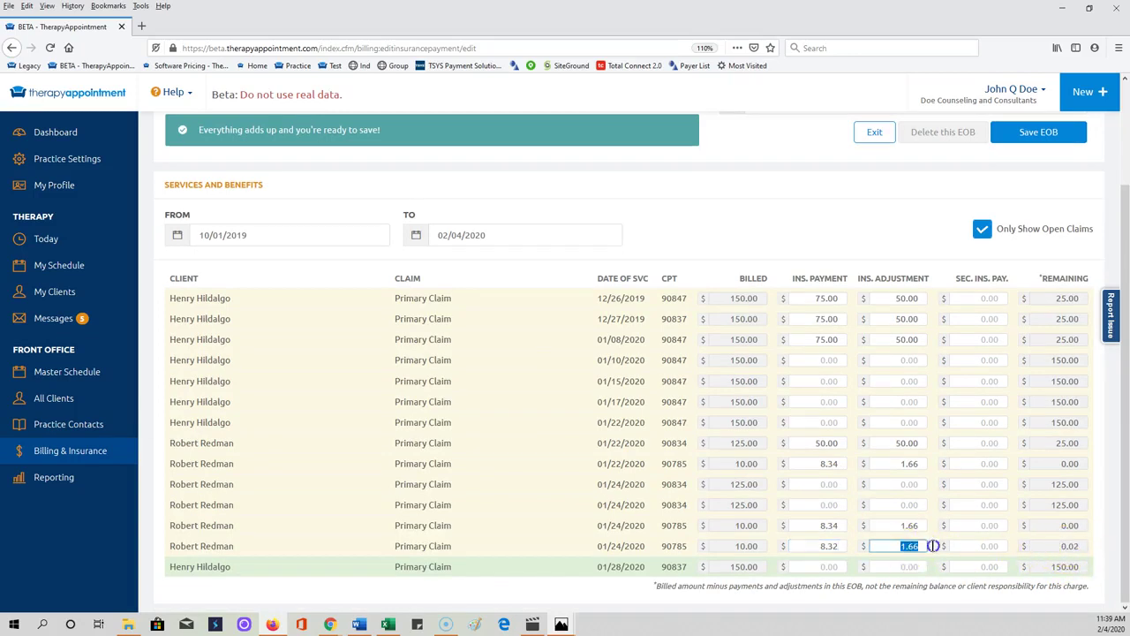
type("1.68")
scroll(966, 479, "up", 2)
scroll(860, 521, "down", 3)
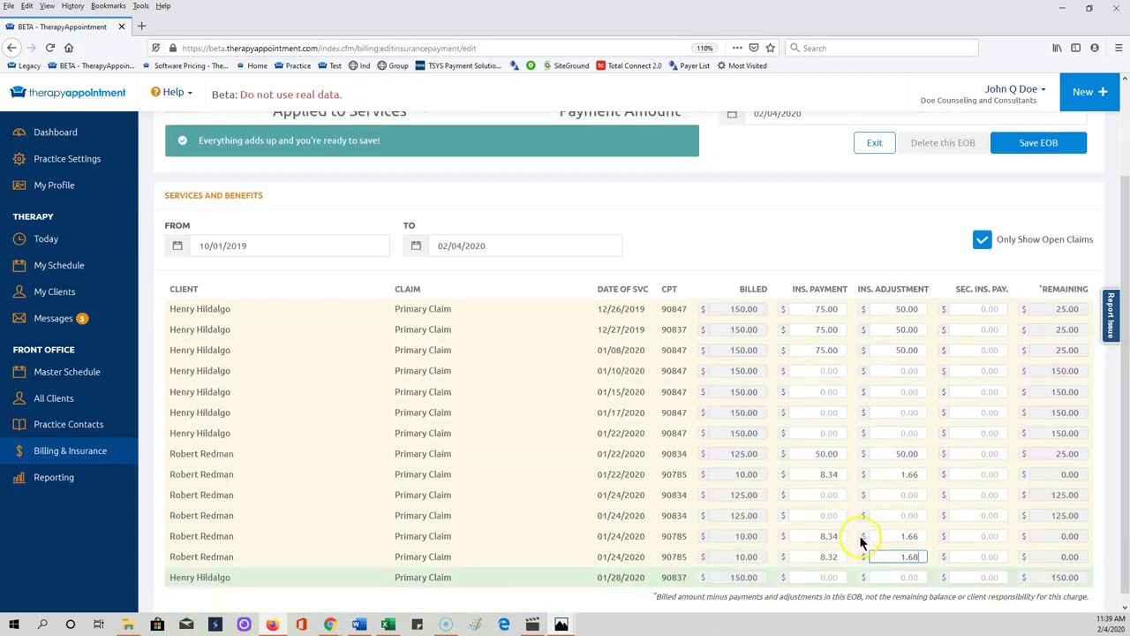
scroll(984, 338, "up", 4)
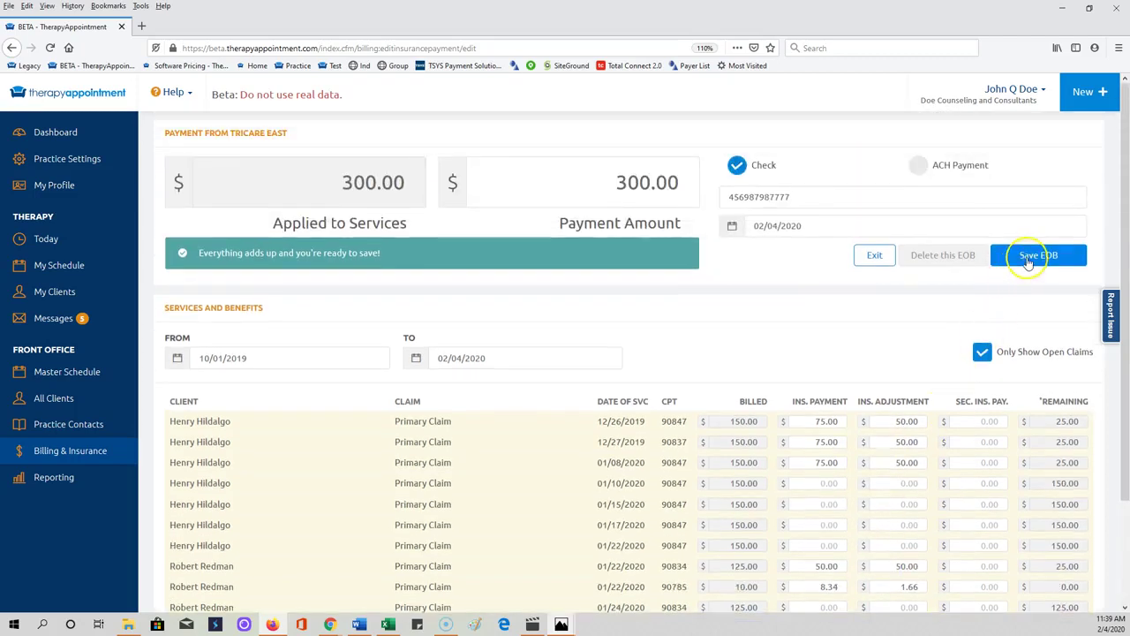
Step: Save and post the TriCare East EOB, then close the Posted Successfully confirmation
left_click(1028, 258)
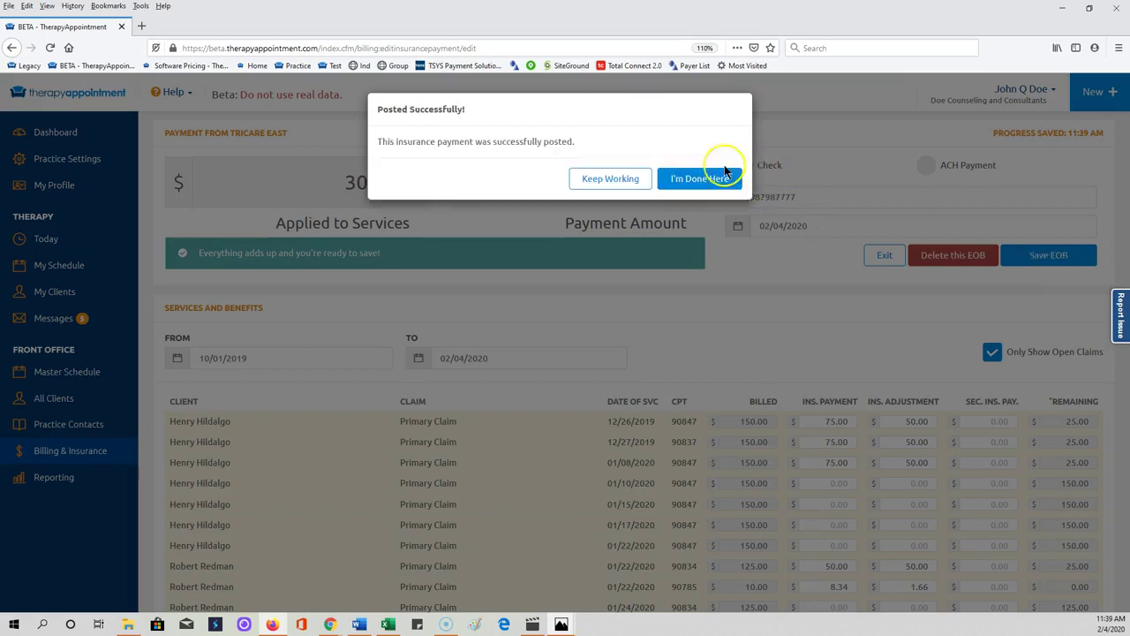
left_click(697, 179)
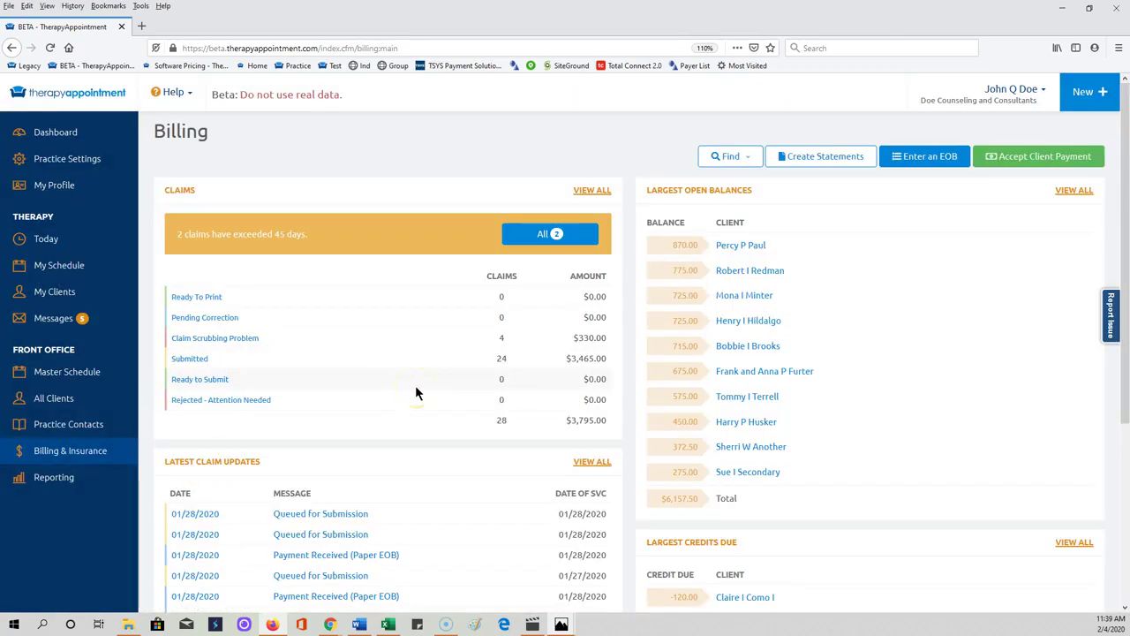
Step: Open the client's record from My Clients and view its Billing tab
left_click(54, 296)
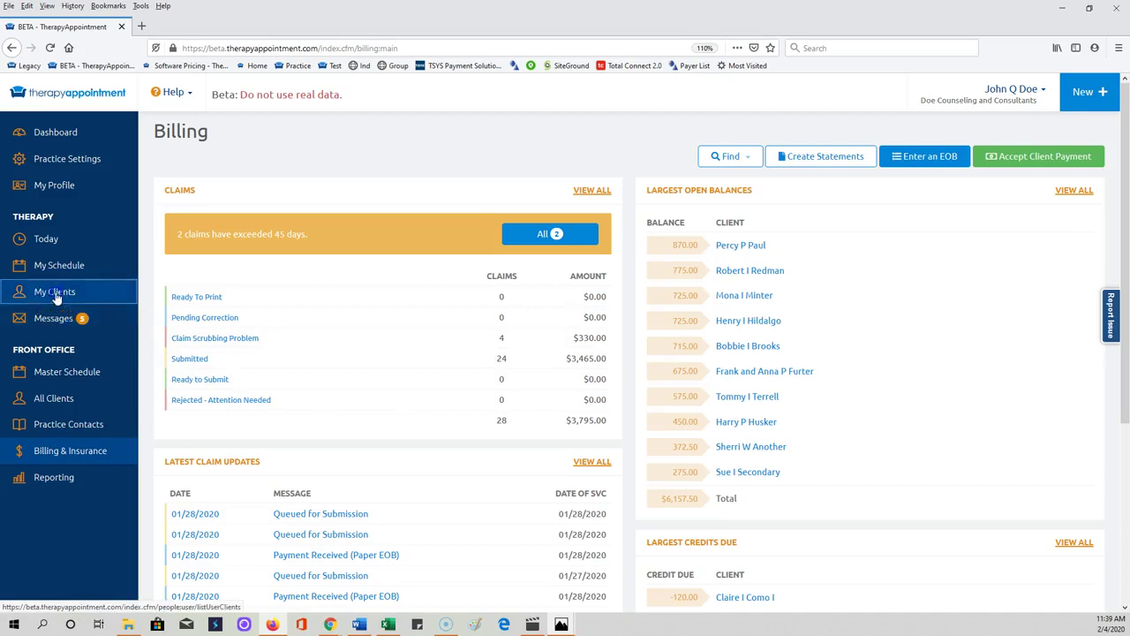
left_click(227, 482)
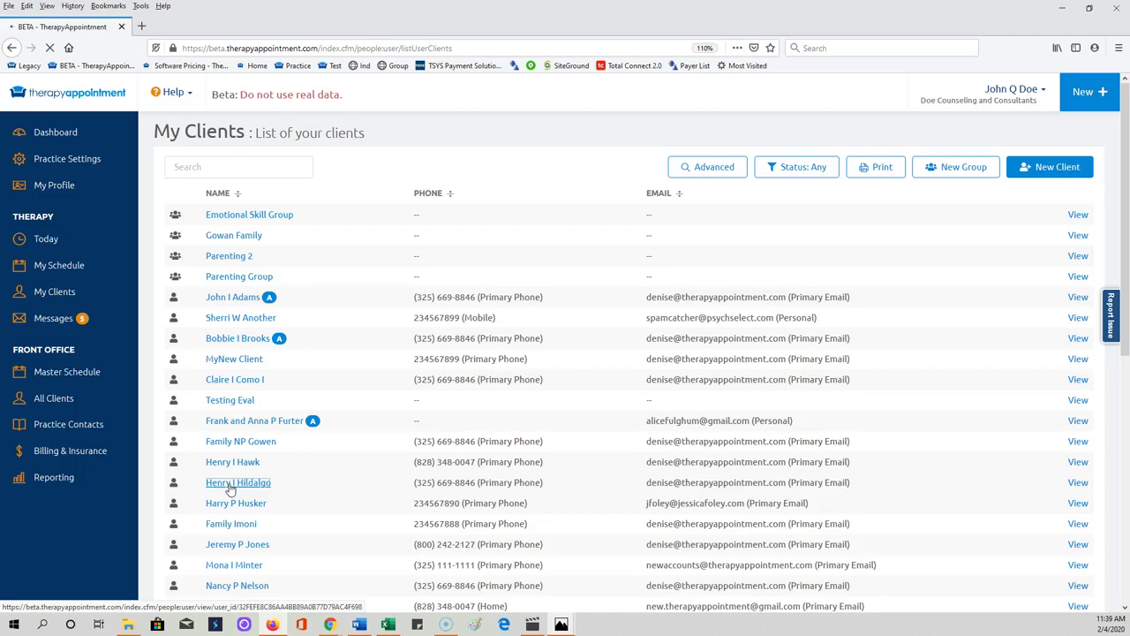
left_click(506, 164)
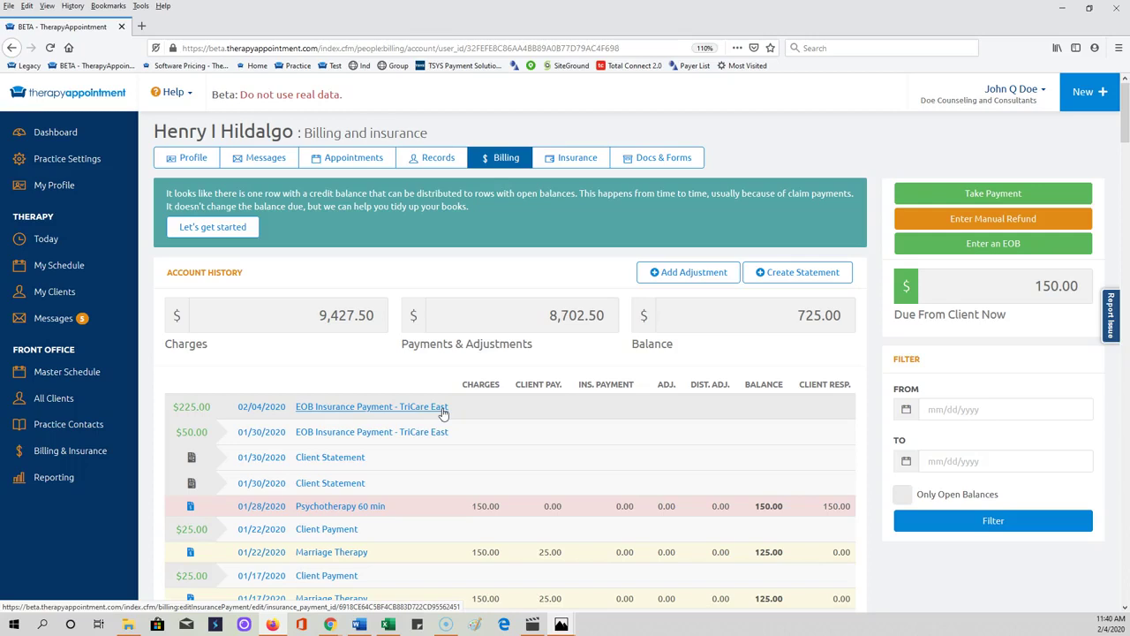
Step: Reopen the 02/04/2020 TriCare East insurance payment and review its 300.00 applied service lines
left_click(320, 406)
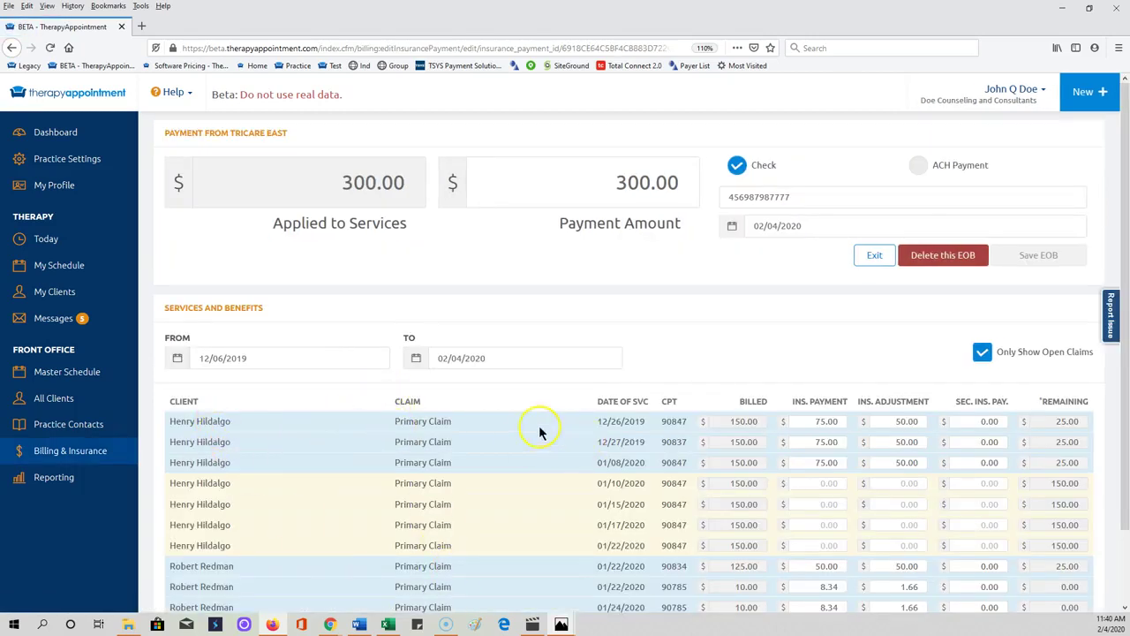
scroll(542, 486, "down", 2)
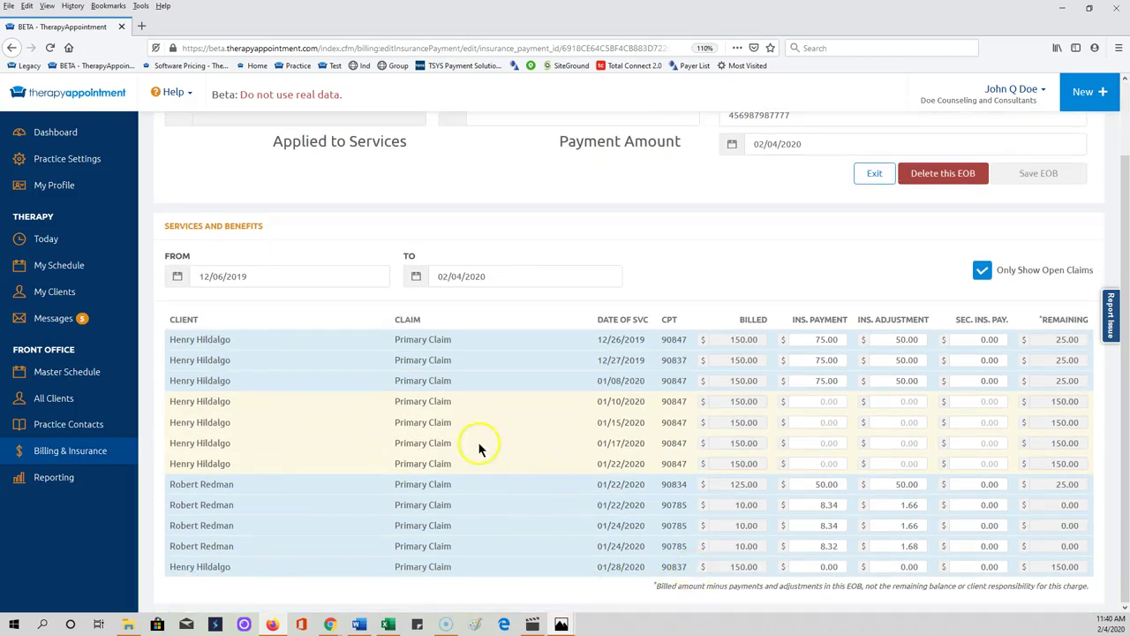
scroll(481, 441, "up", 2)
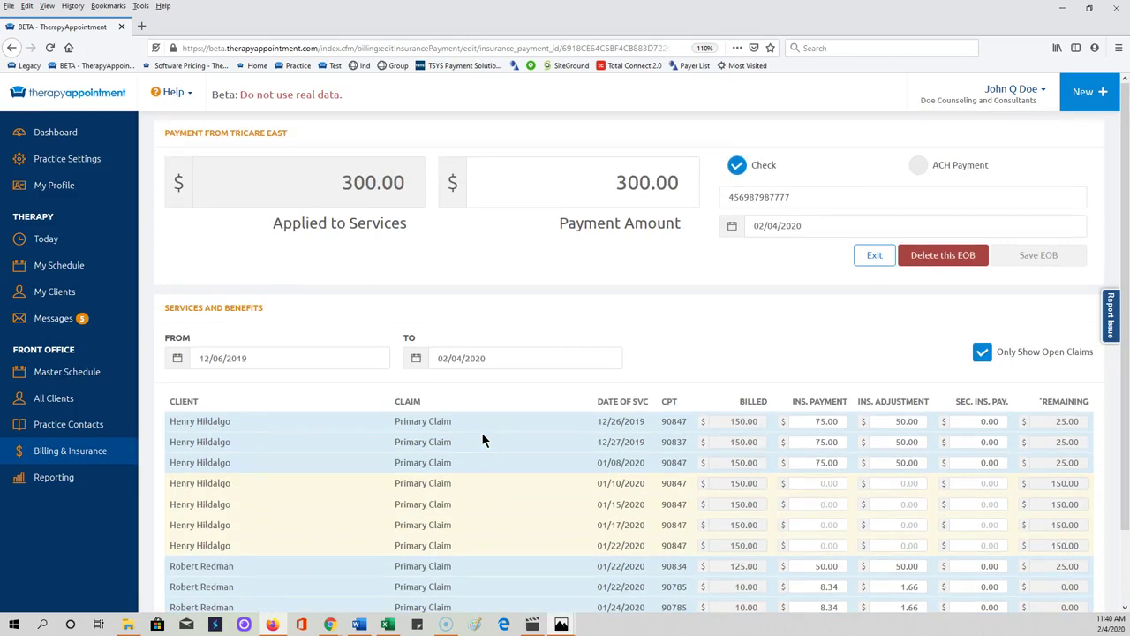
left_click(264, 626)
left_click(446, 625)
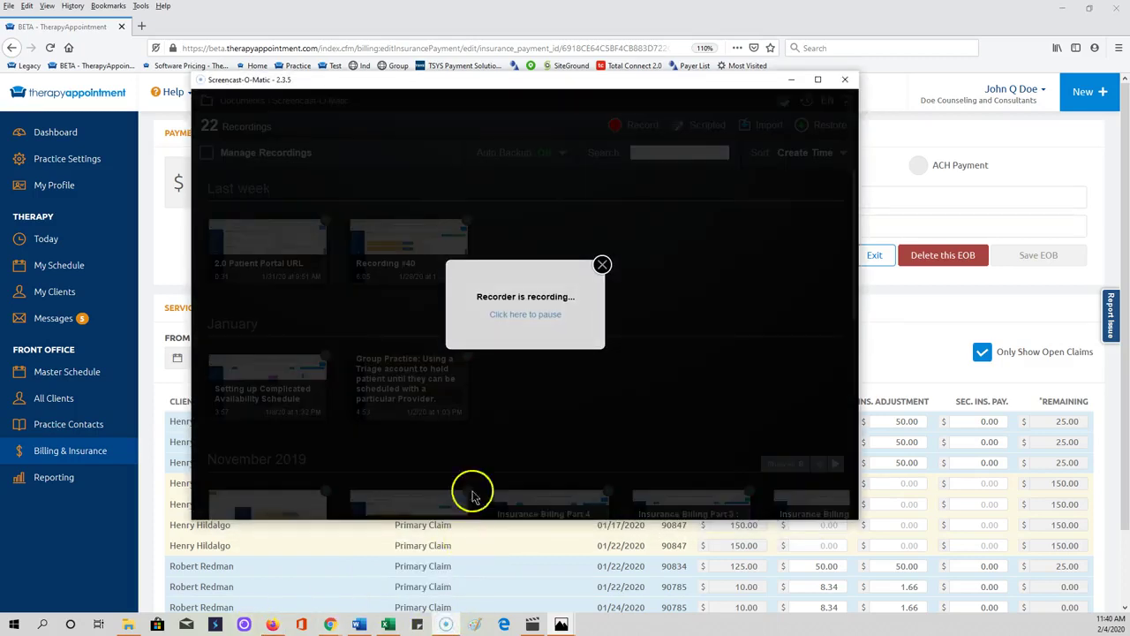